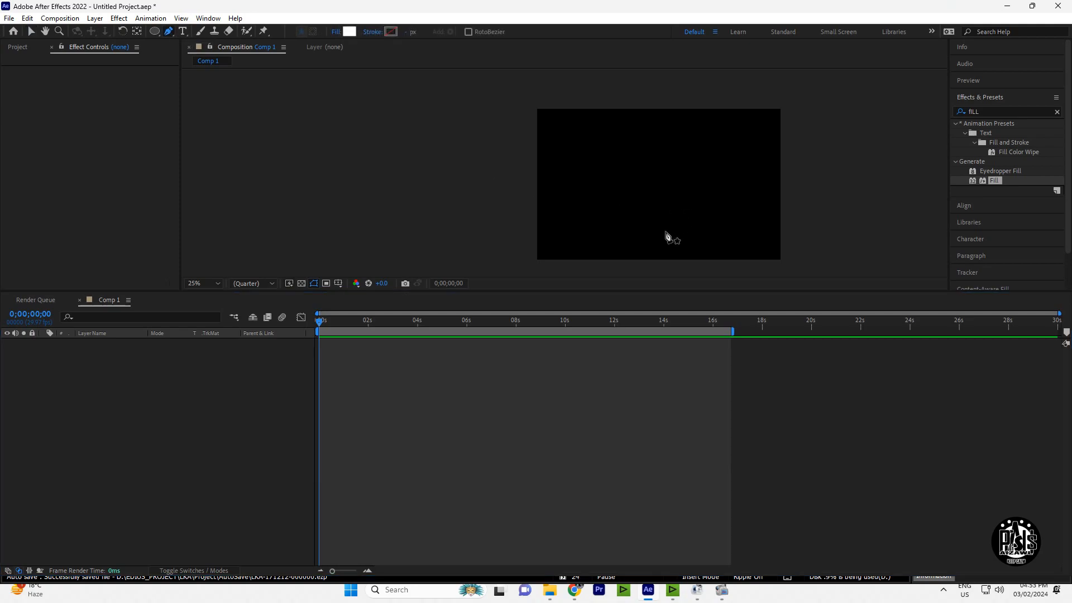
Step: Draw a closed white teardrop shape with the Pen tool in the middle of the composition, pointed at the top and rounded below
click(656, 226)
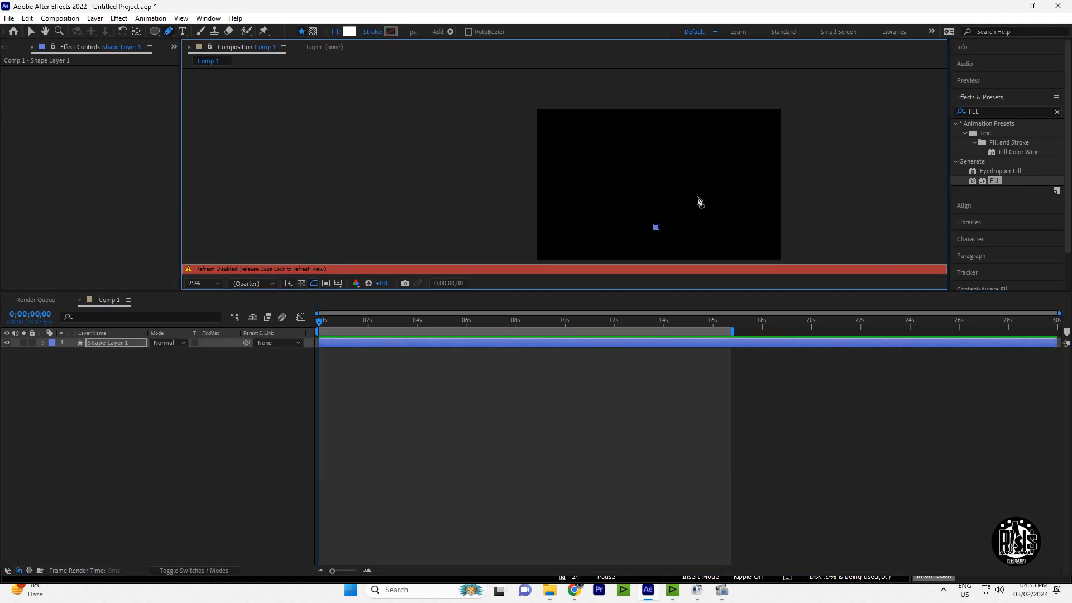
drag(694, 191, 688, 166)
click(646, 120)
key(Caps_Lock)
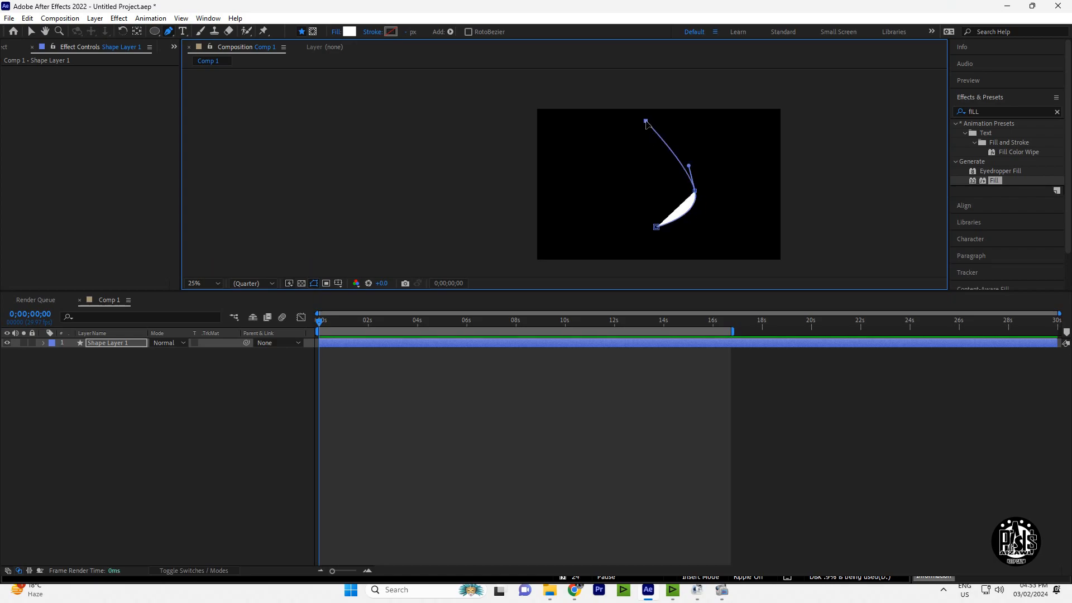
click(617, 198)
drag(619, 198, 624, 206)
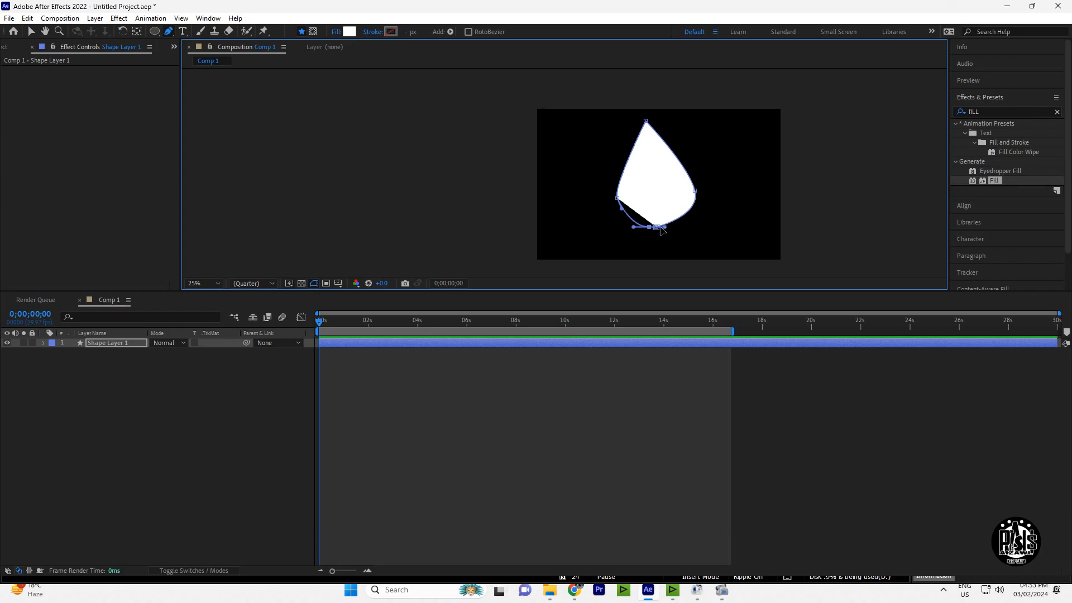
click(657, 226)
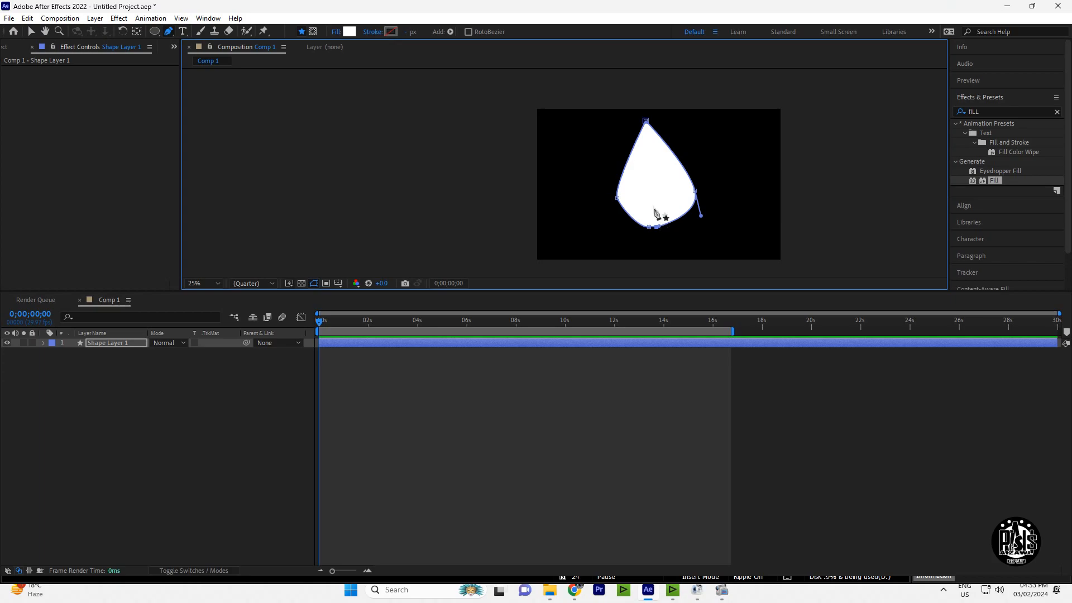
click(152, 135)
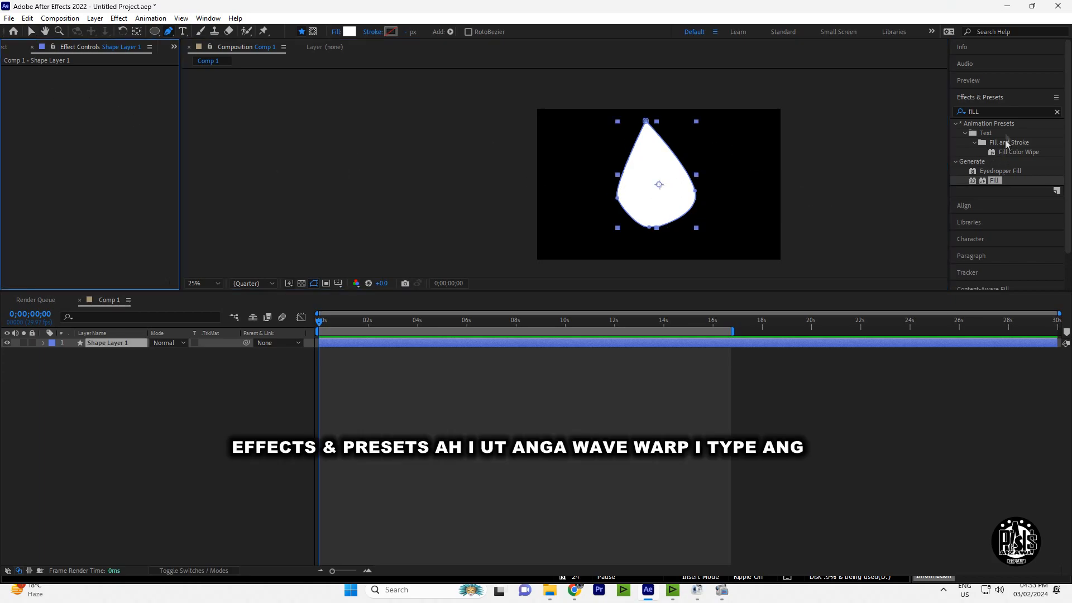
Step: Search the effects for "WAVE WA" and apply Wave Warp to the teardrop shape
click(993, 111)
text(AVE)
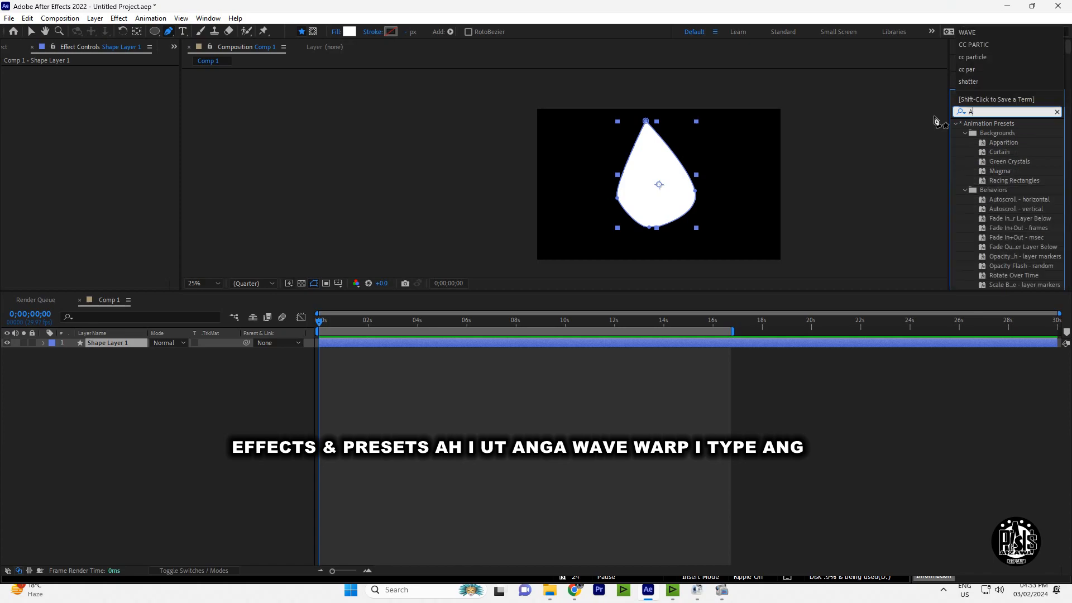
key(BackSpace)
key(BackSpace)
key(BackSpace)
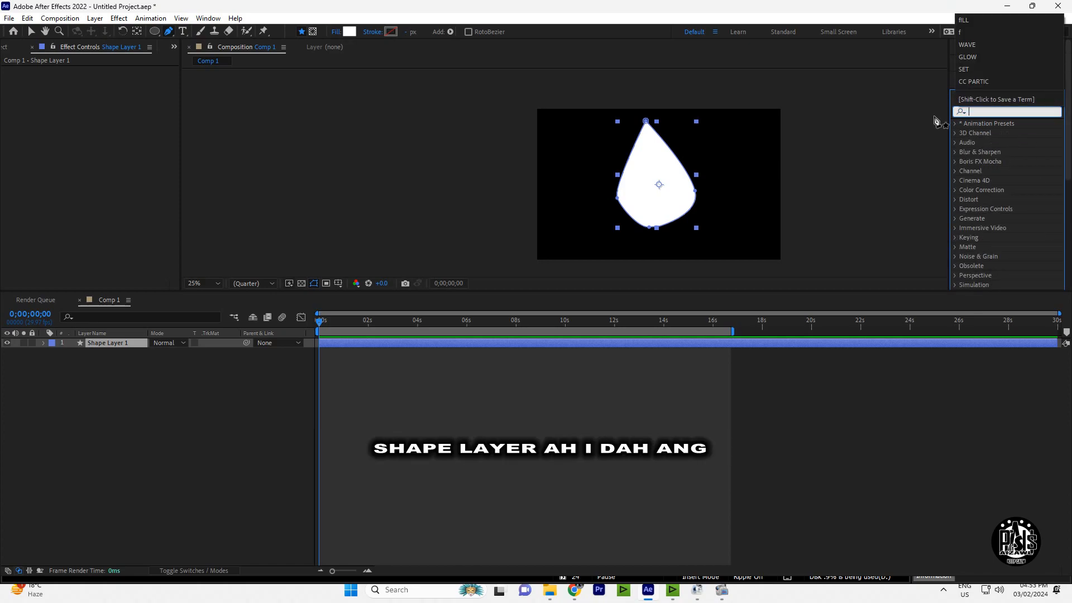
text(WAVE WA)
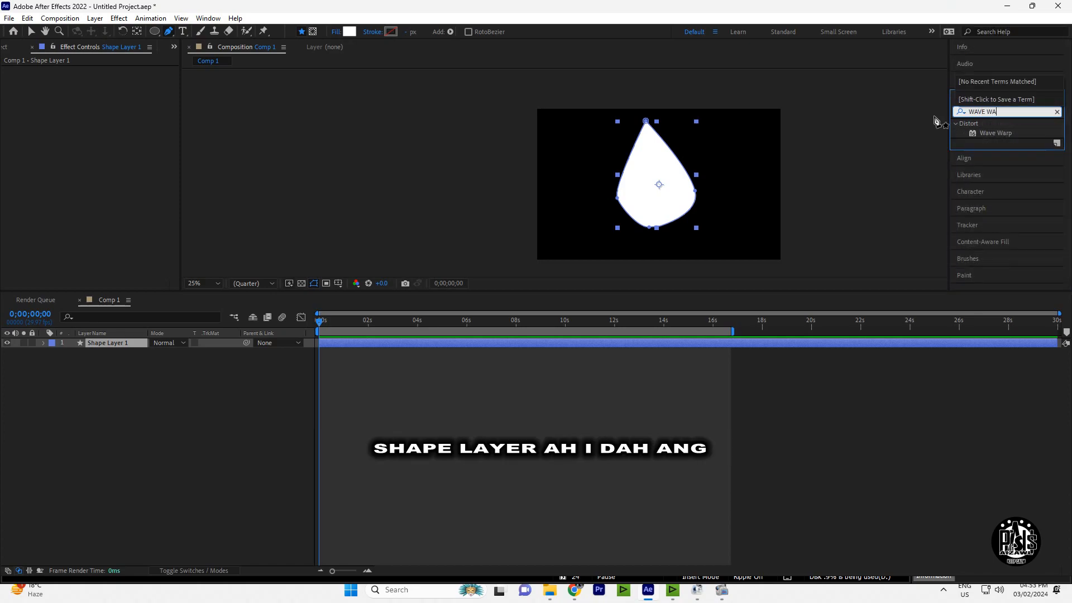
drag(971, 137, 655, 185)
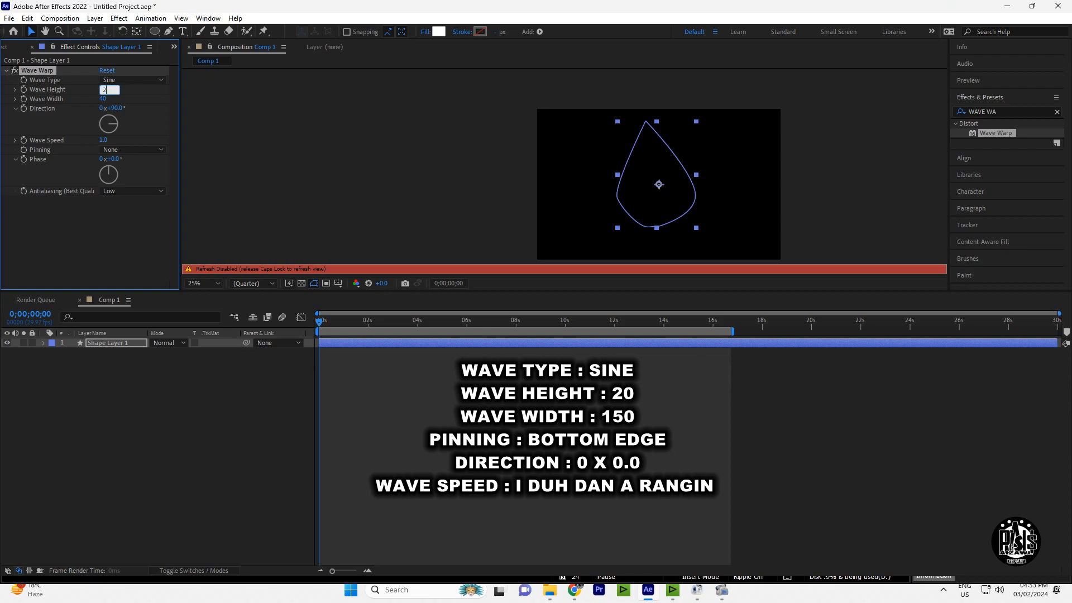
Step: Set Wave Warp to height 20, width 150, direction 0° and Bottom Edge pinning, and preview the animation
click(105, 99)
click(125, 140)
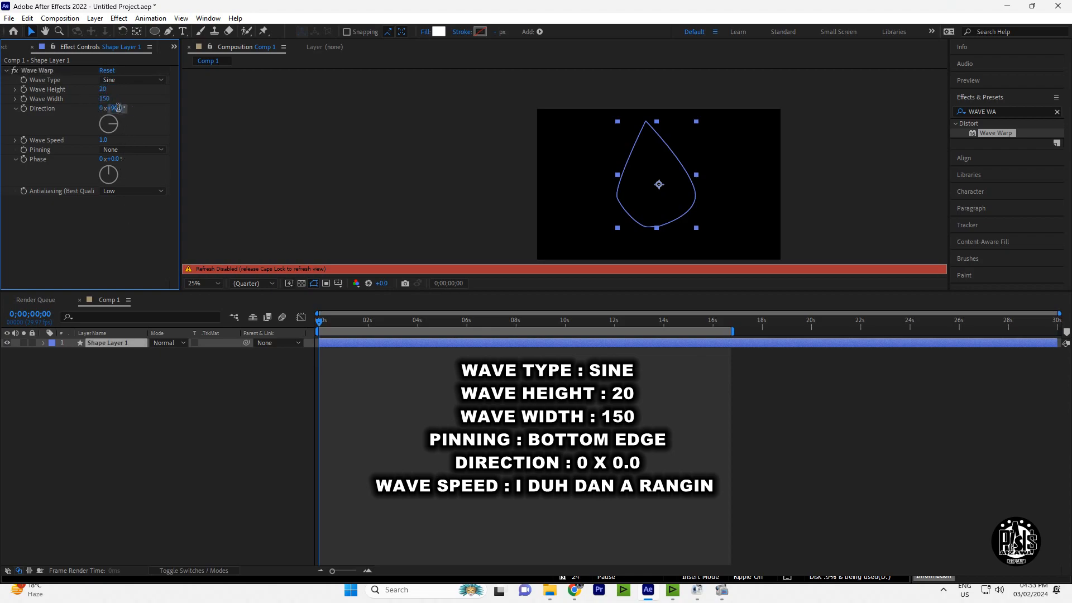
text(0)
click(139, 220)
click(110, 149)
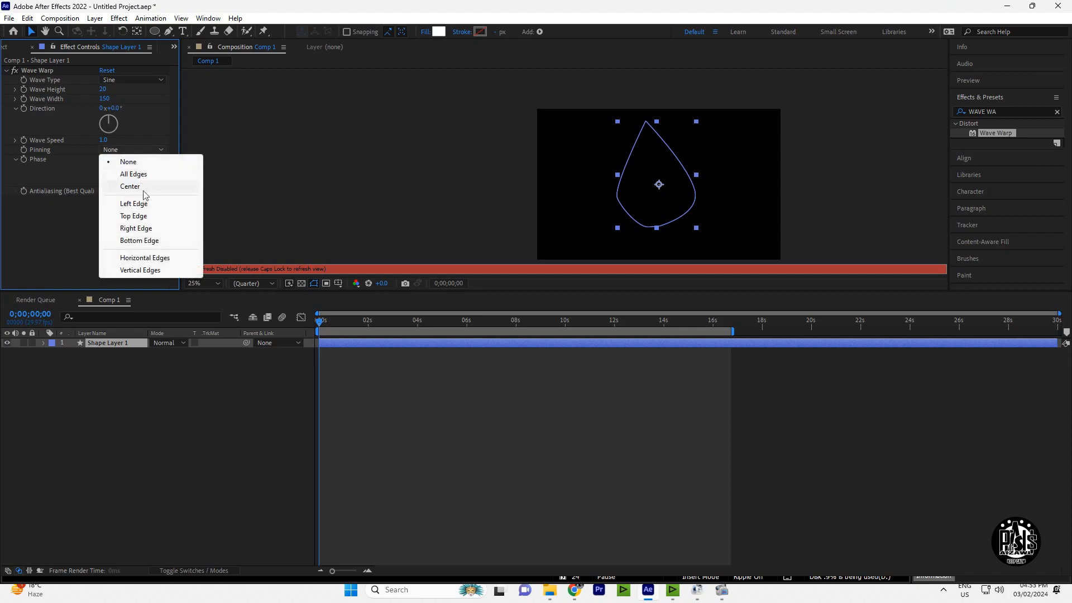
click(138, 241)
key(space)
key(Caps_Lock)
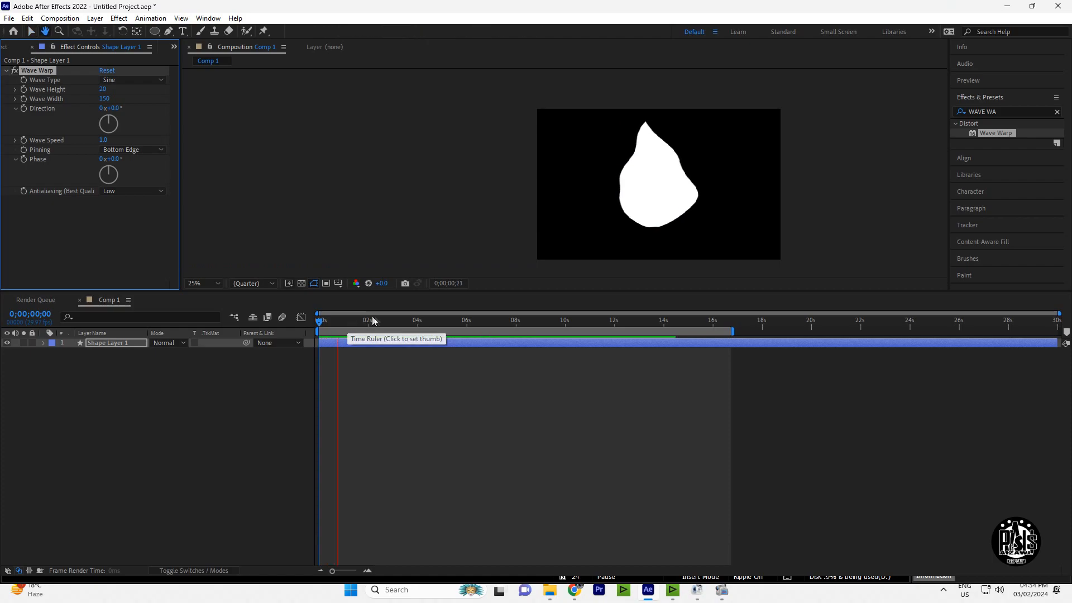
key(space)
key(space)
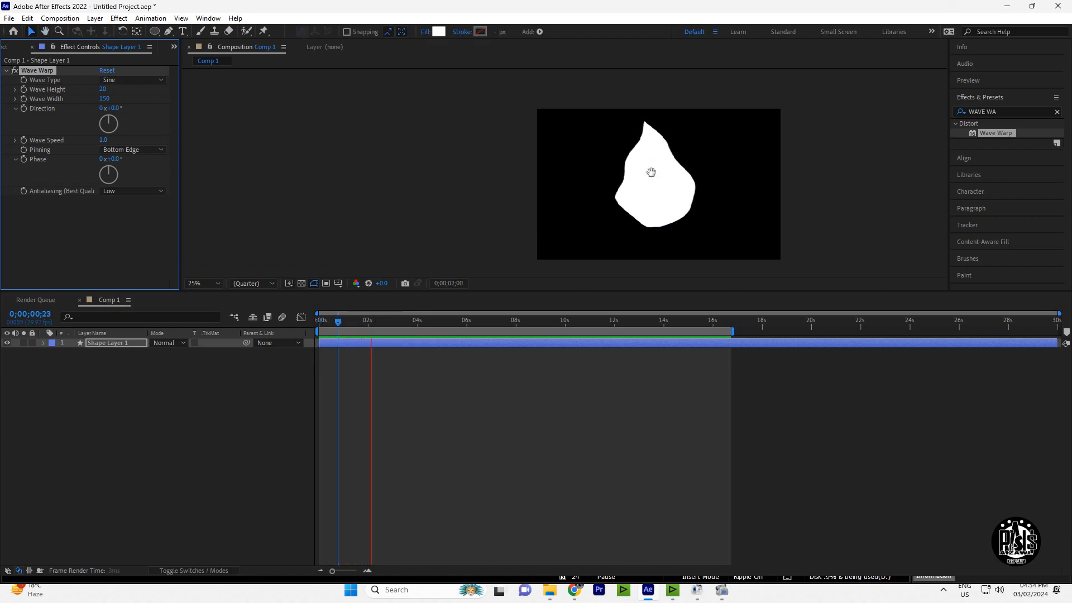
key(space)
Step: Narrow the teardrop and move it down so its base extends below the frame's bottom edge
click(618, 178)
key(space)
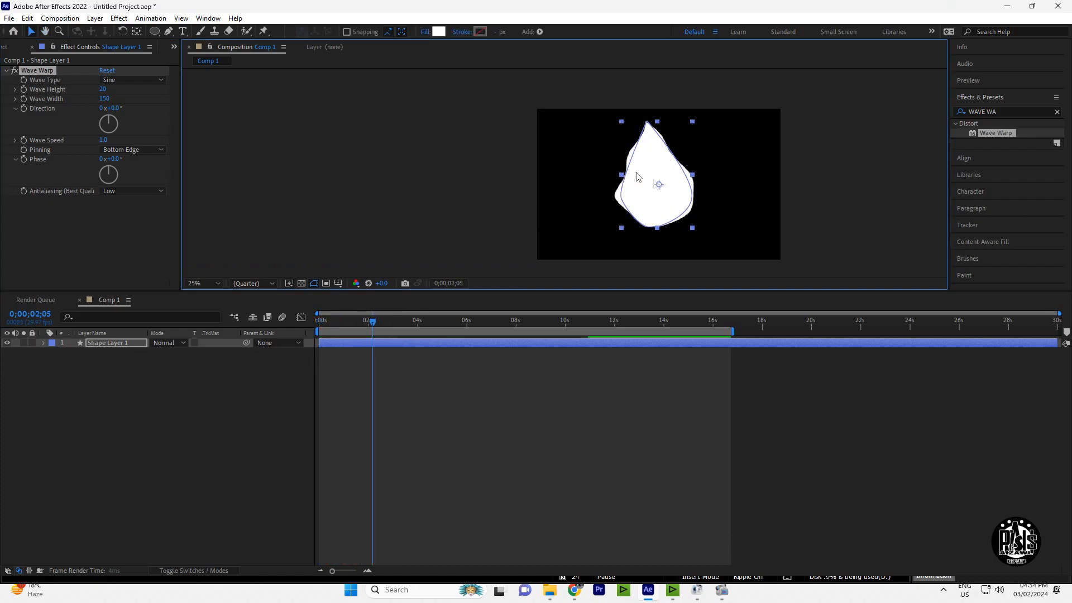
key(space)
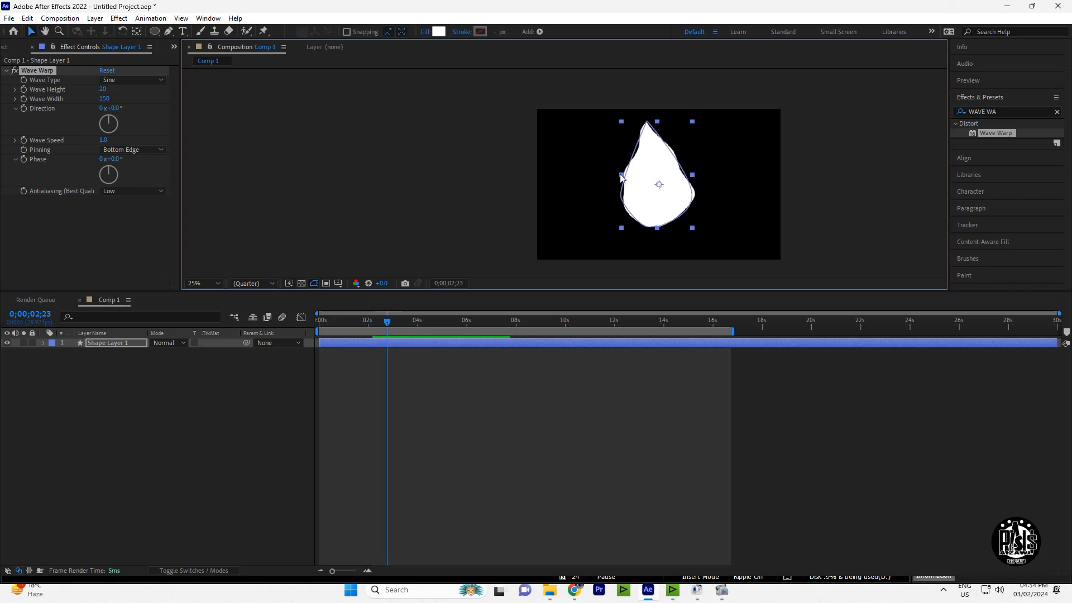
drag(620, 175, 664, 227)
key(space)
key(space)
key(Caps_Lock)
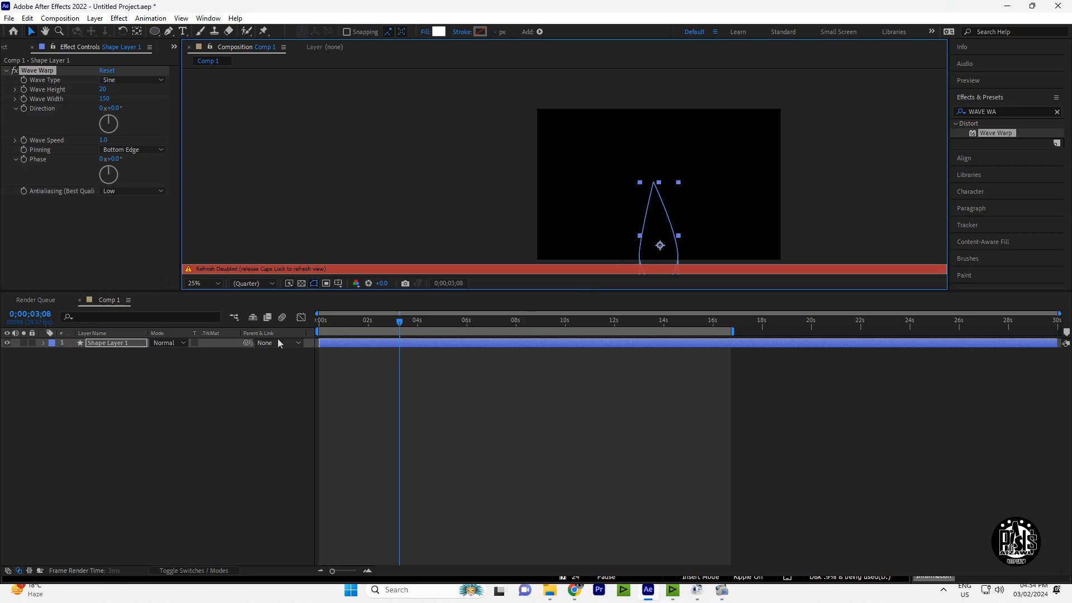
Step: Duplicate Shape Layer 1 four times
click(103, 342)
key(Caps_Lock)
key(ctrl+d)
key(ctrl+d)
key(ctrl+d)
key(Caps_Lock)
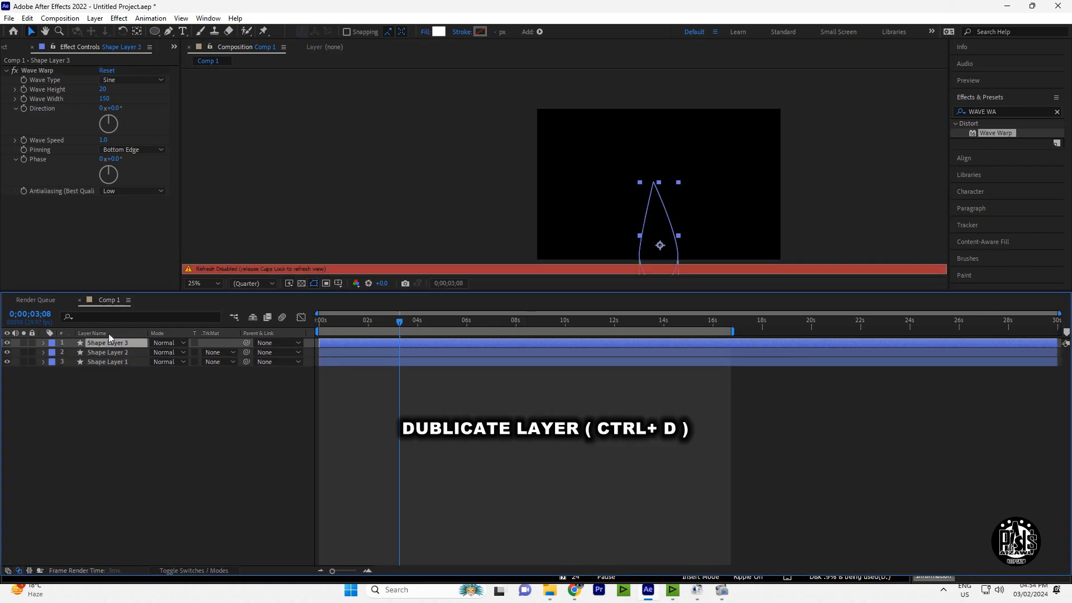
key(ctrl+d)
Step: Delete the duplicates Shape Layer 3, 4 and 5, keeping only Shape Layers 1 and 2
click(125, 370)
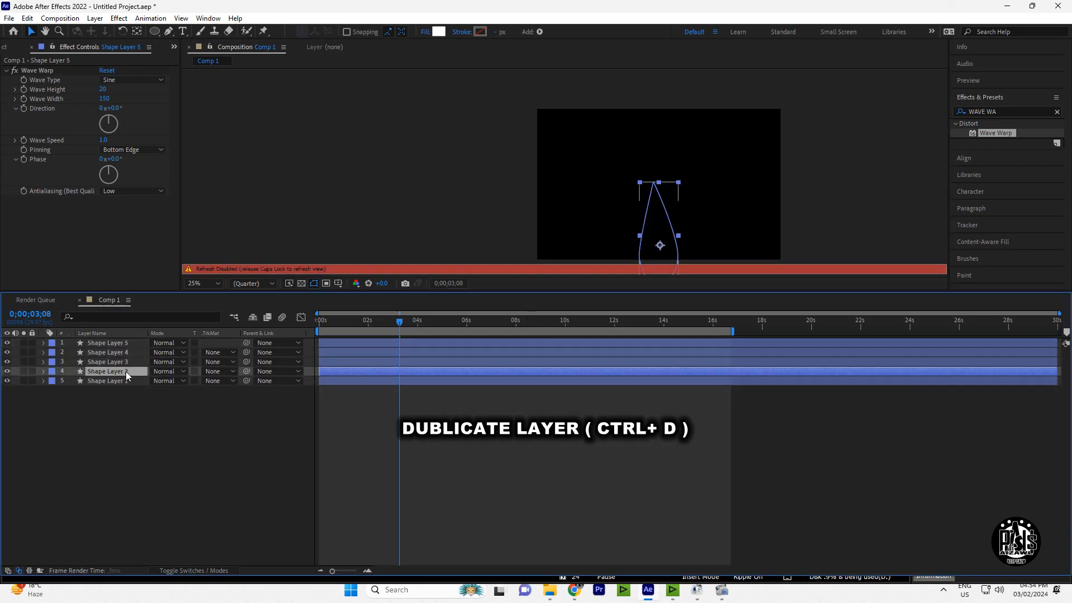
ctrl+click(123, 359)
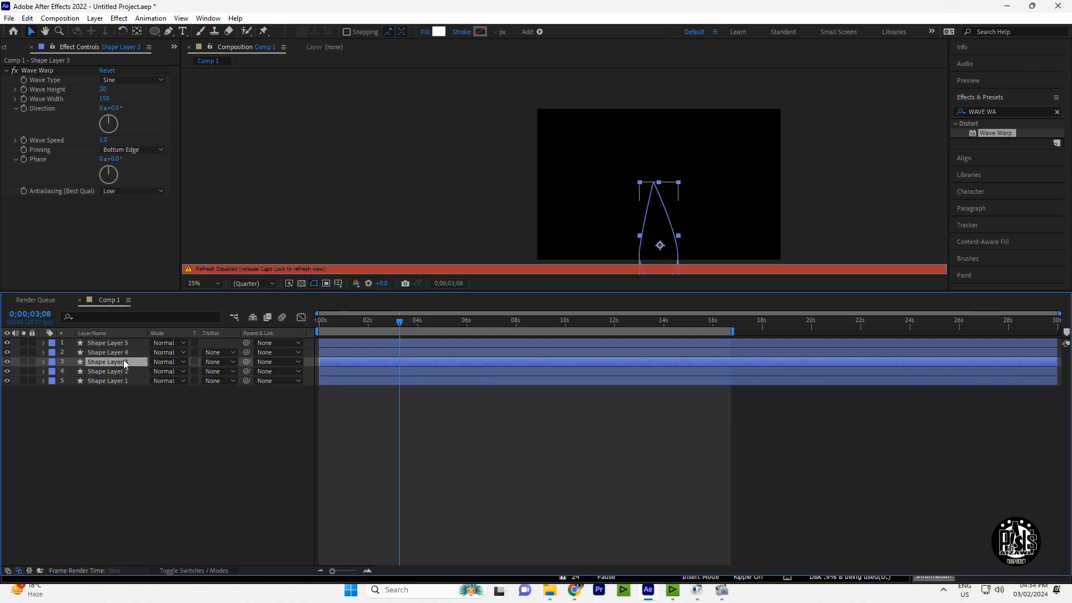
key(Delete)
key(Caps_Lock)
click(123, 343)
key(Delete)
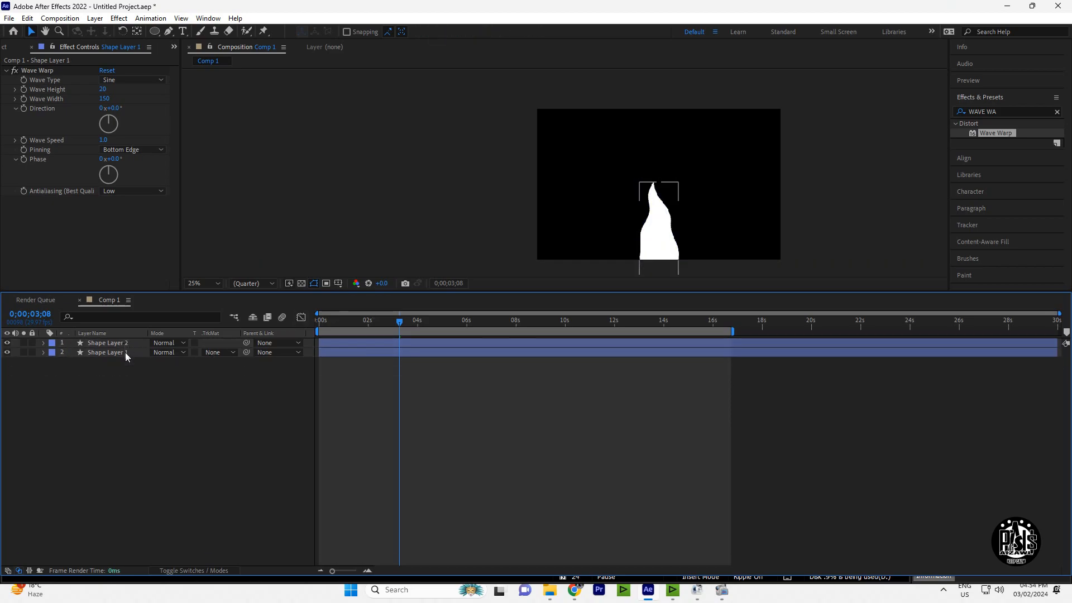
Step: Move Shape Layer 2 slightly down and left of the main flame, and make it narrower
drag(659, 244, 648, 265)
key(space)
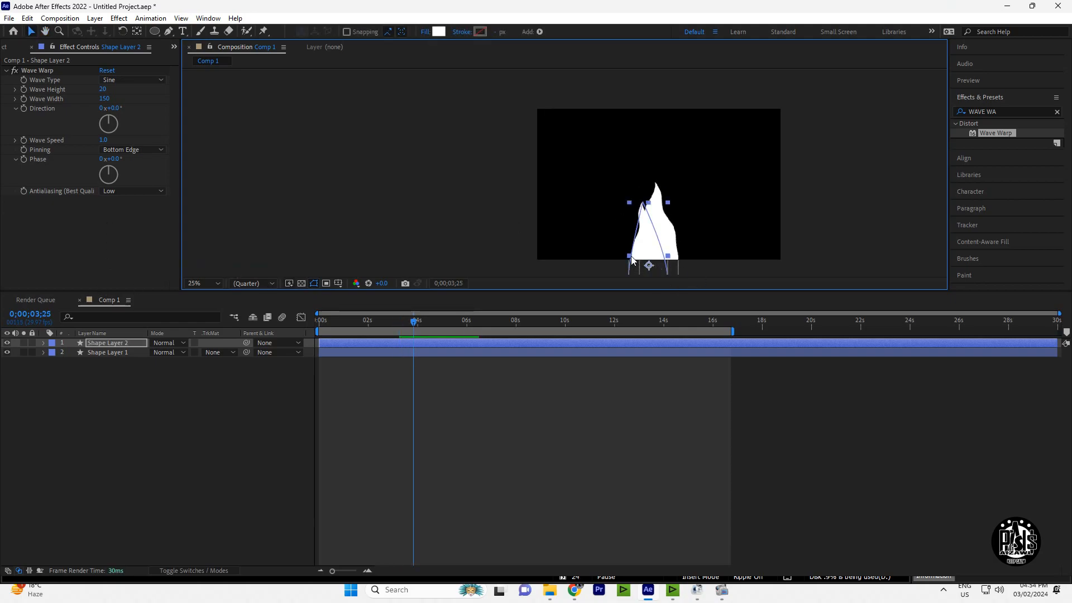
key(Caps_Lock)
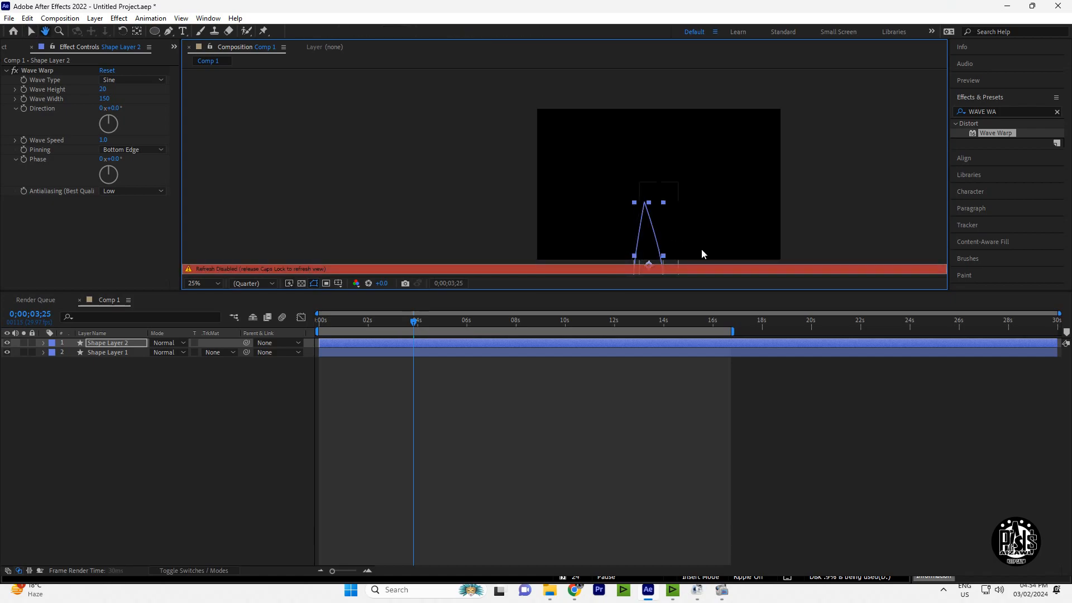
key(Caps_Lock)
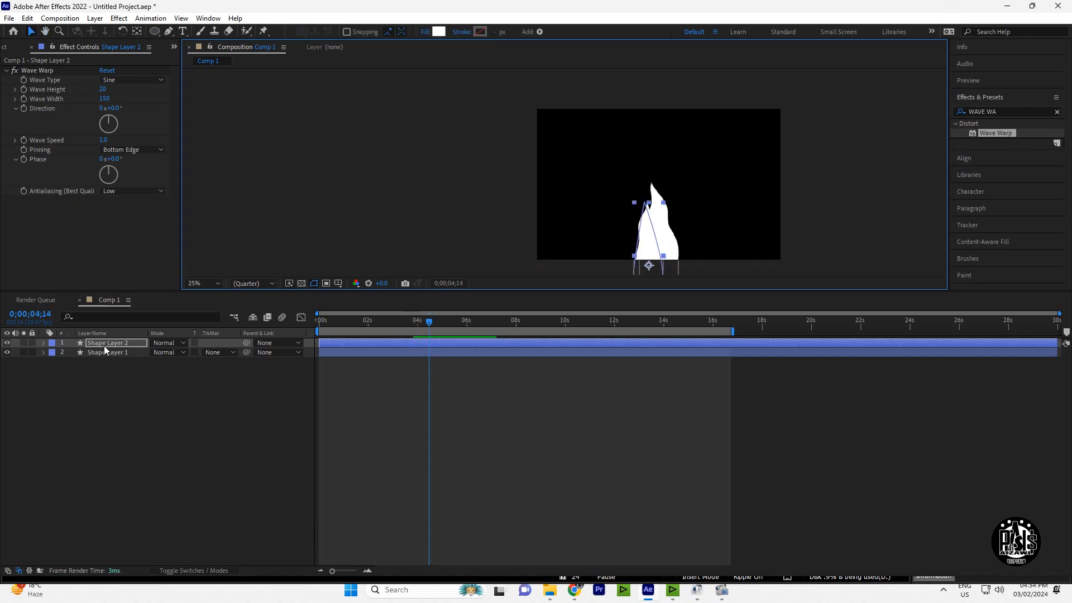
Step: Duplicate Shape Layer 2, place the copy on the right side of the flame slightly below its tip, and preview it
click(105, 342)
click(109, 352)
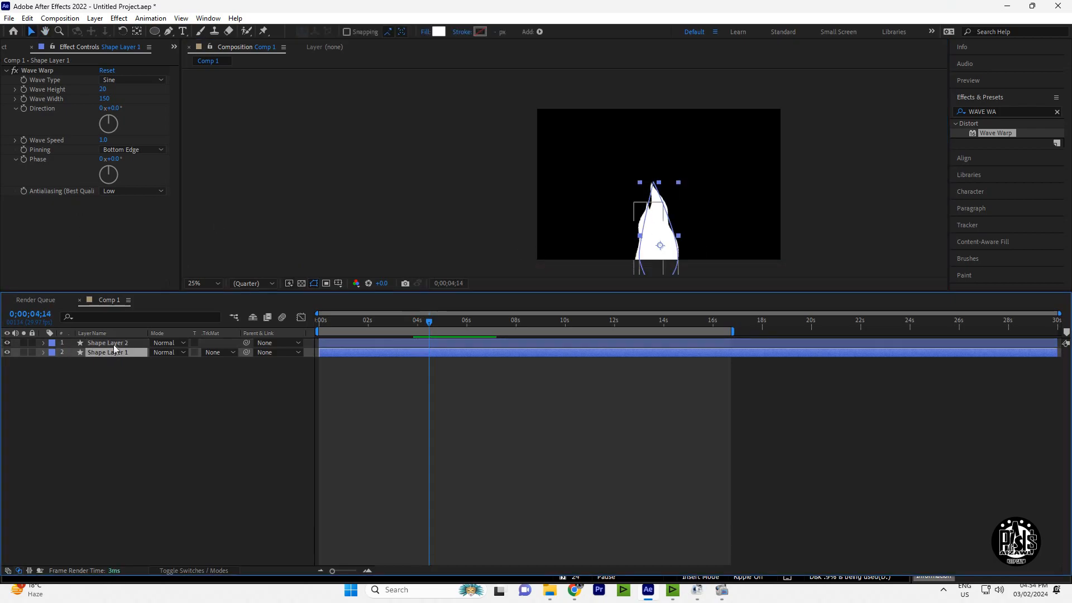
click(112, 344)
key(ctrl+d)
key(Caps_Lock)
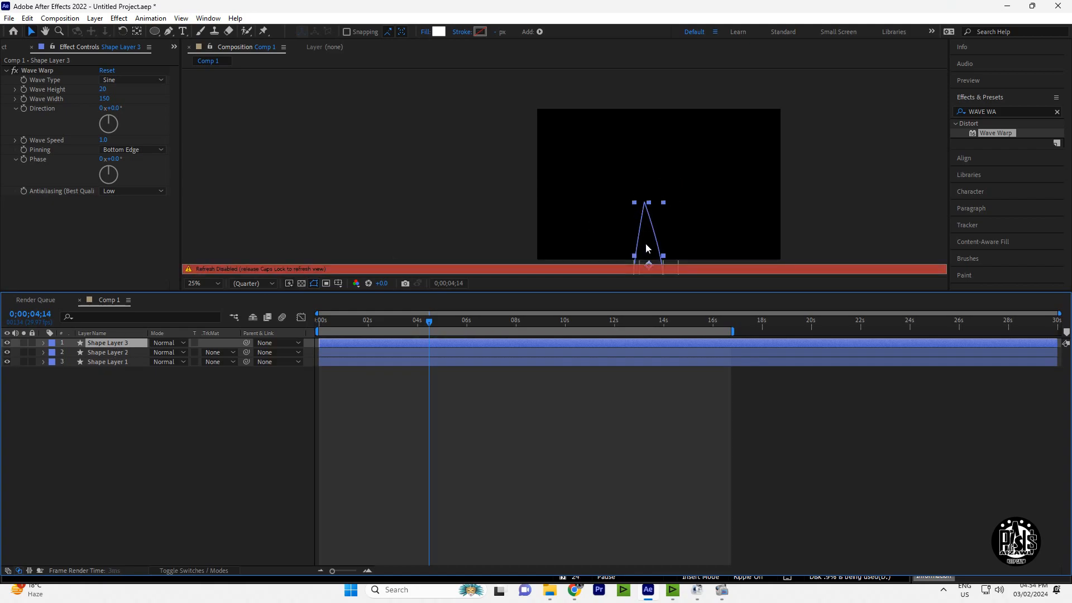
key(Caps_Lock)
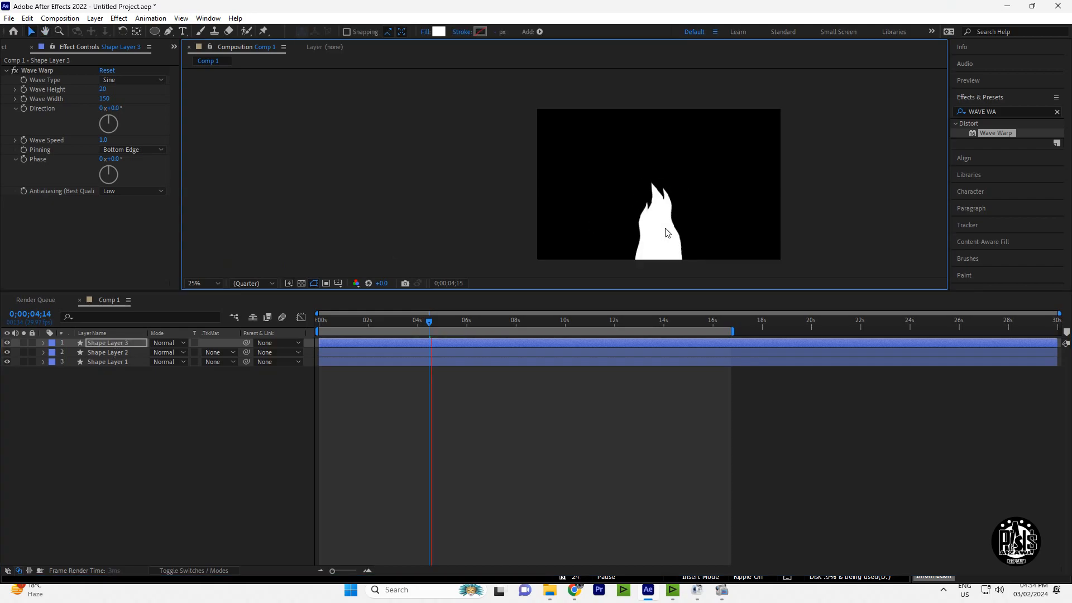
key(space)
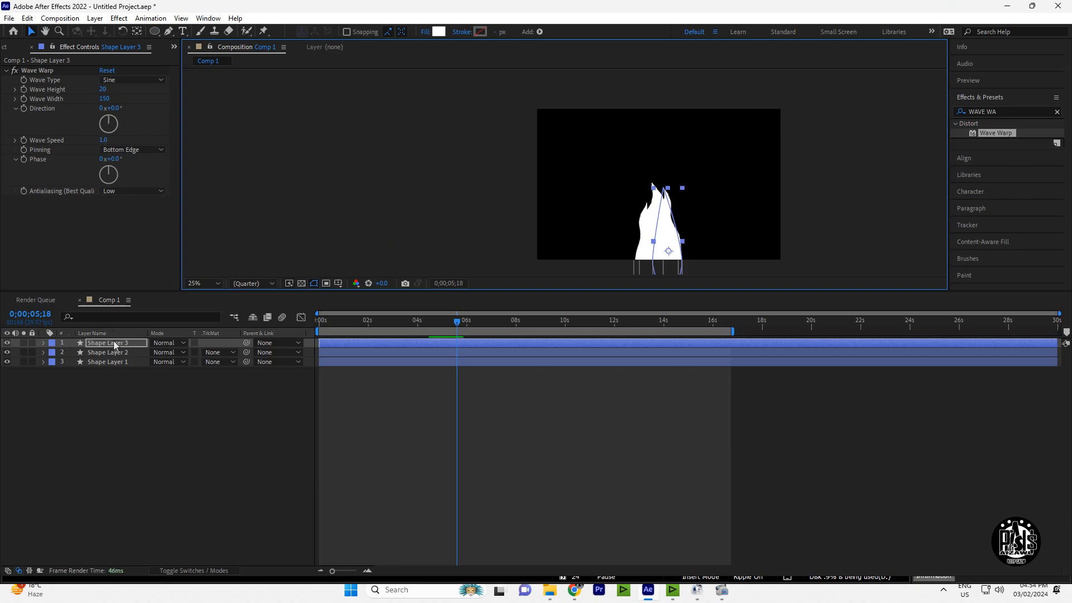
Step: Duplicate Shape Layer 3 and position the copy lower at the flame's right edge as a separate tongue, checking the playback
key(ctrl+d)
key(Caps_Lock)
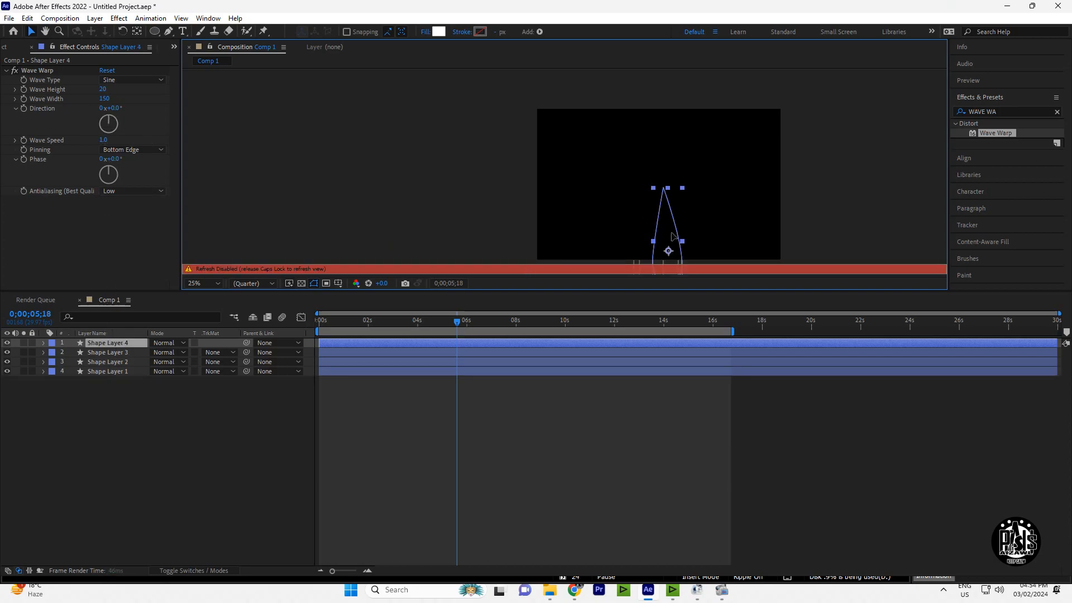
key(Caps_Lock)
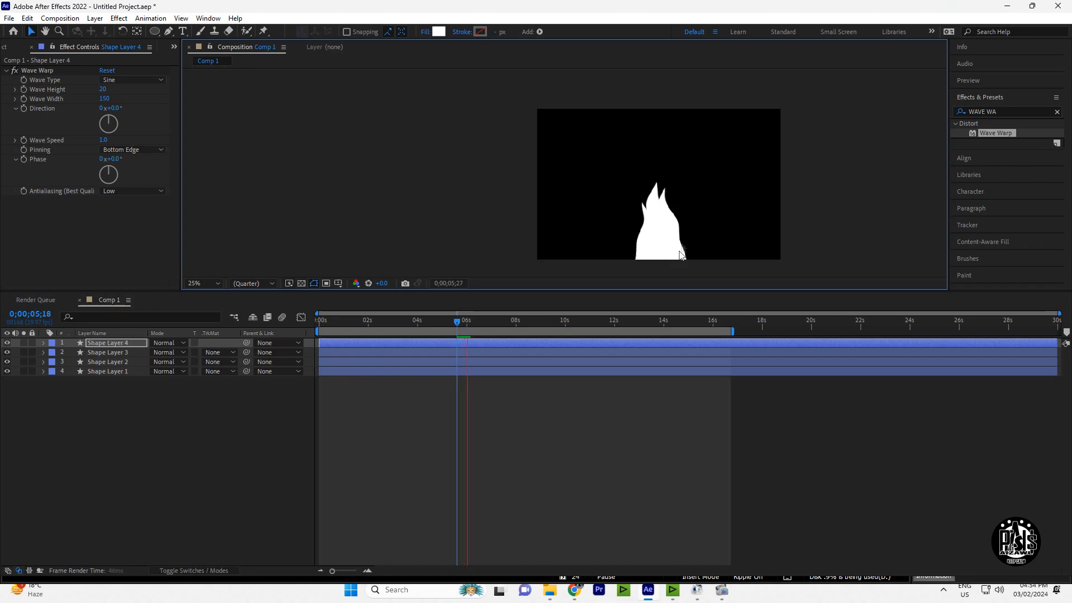
key(space)
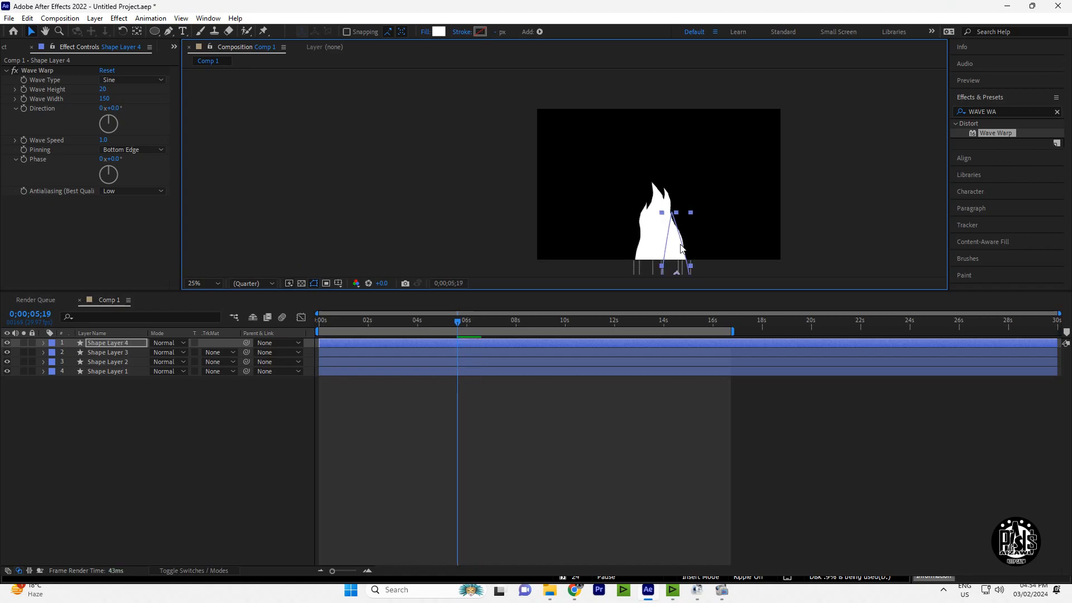
key(space)
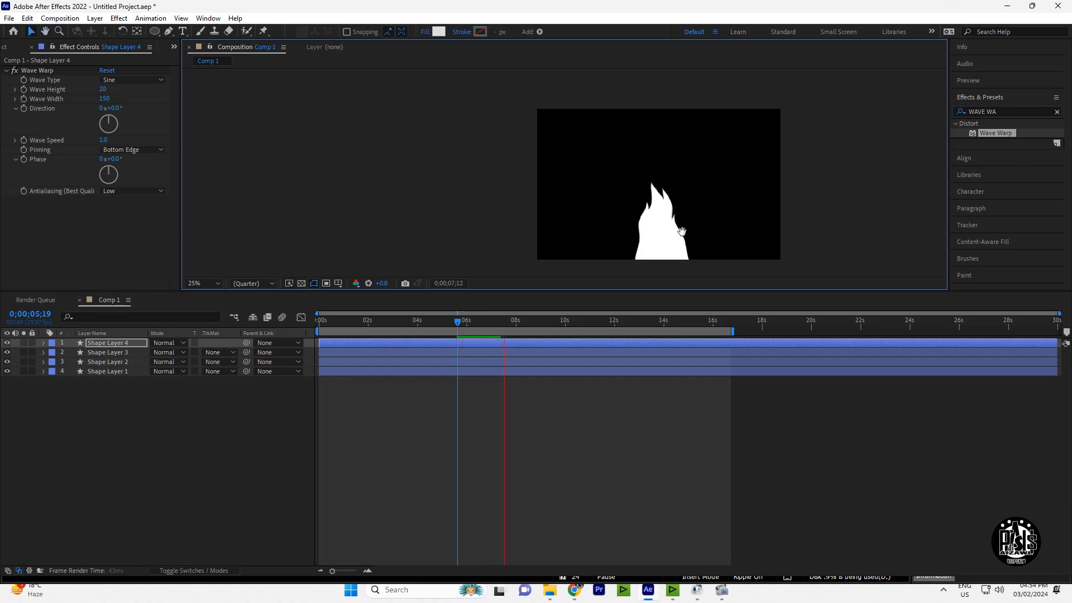
key(space)
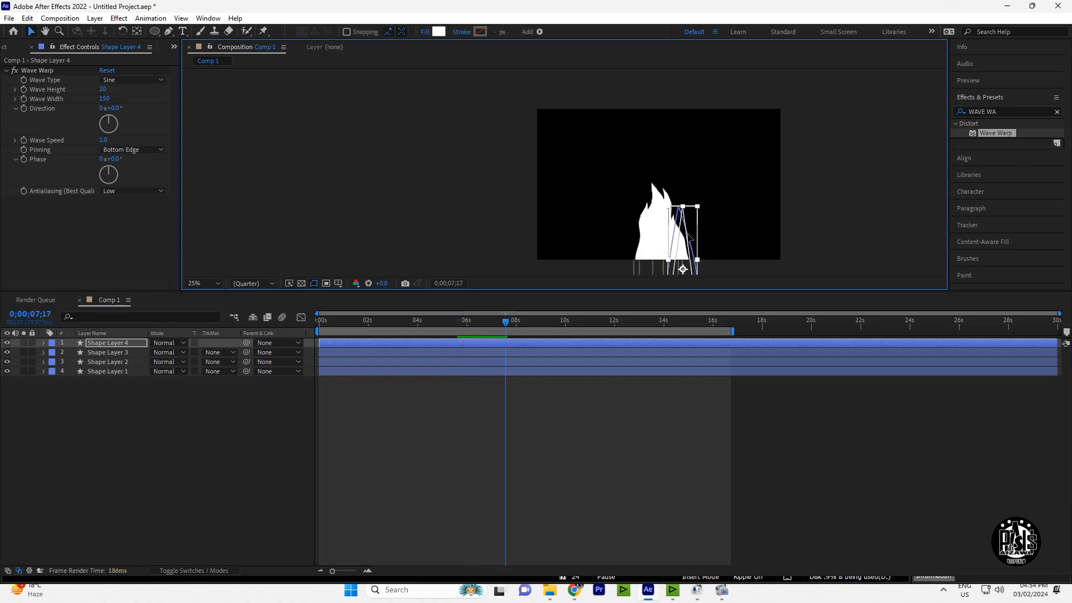
key(space)
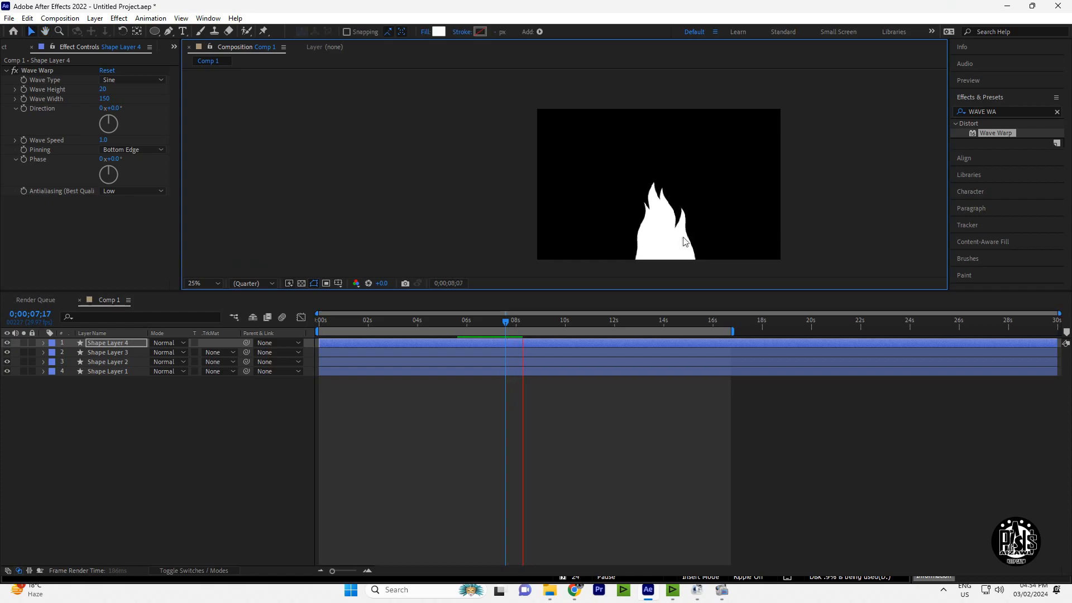
key(space)
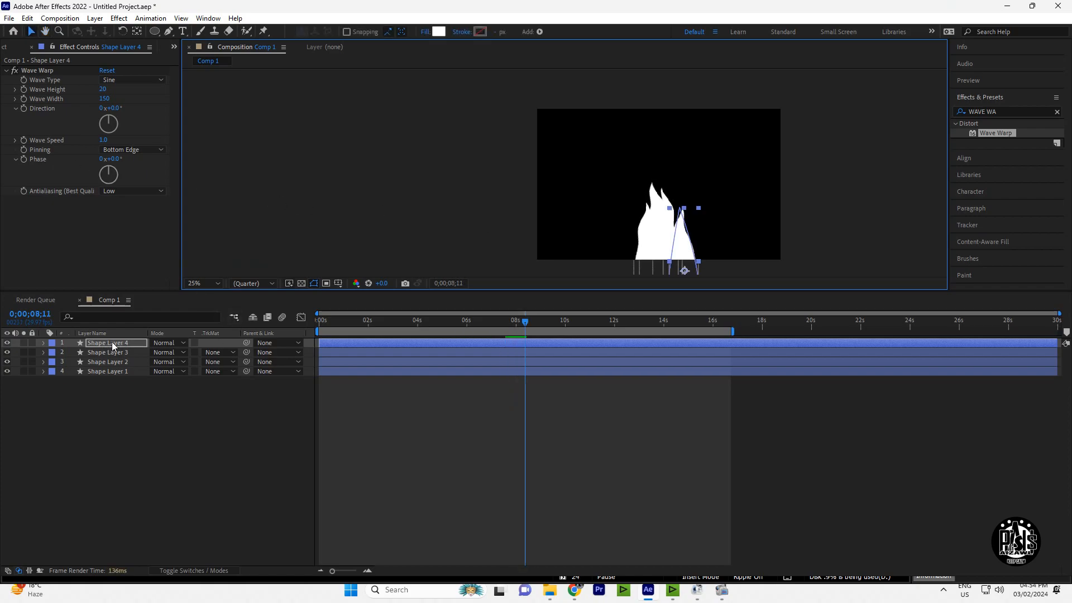
Step: Duplicate Shape Layer 4, move the copy low on the flame's left edge, and preview the animation
key(ctrl+d)
key(Caps_Lock)
drag(678, 254, 634, 259)
key(Caps_Lock)
key(space)
key(space)
key(space)
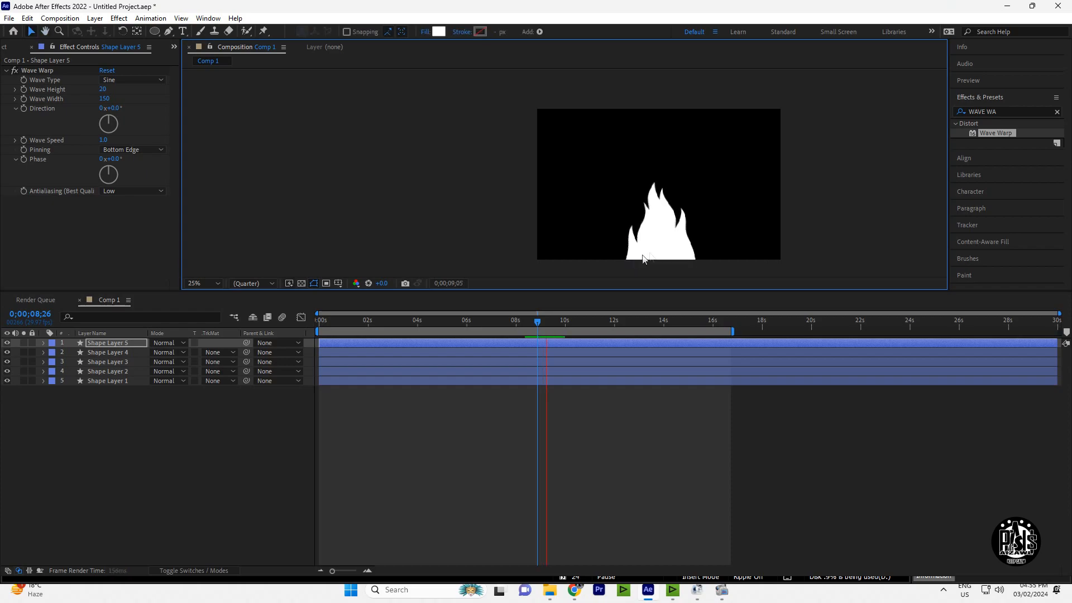
Step: Pre-compose all five shape layers into a new composition named FIRE
key(space)
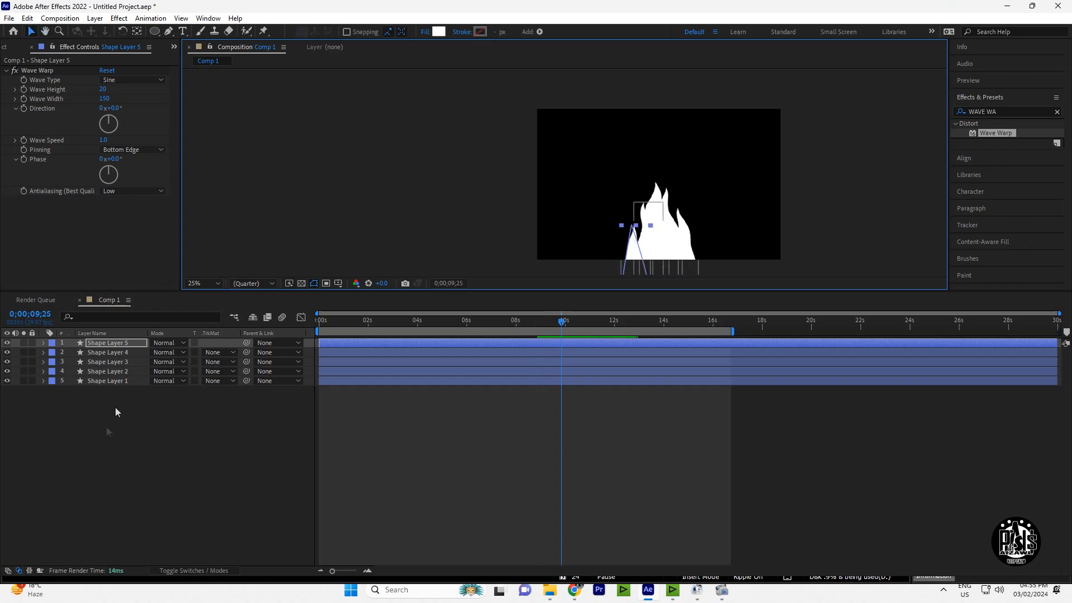
drag(116, 412, 115, 341)
right_click(115, 341)
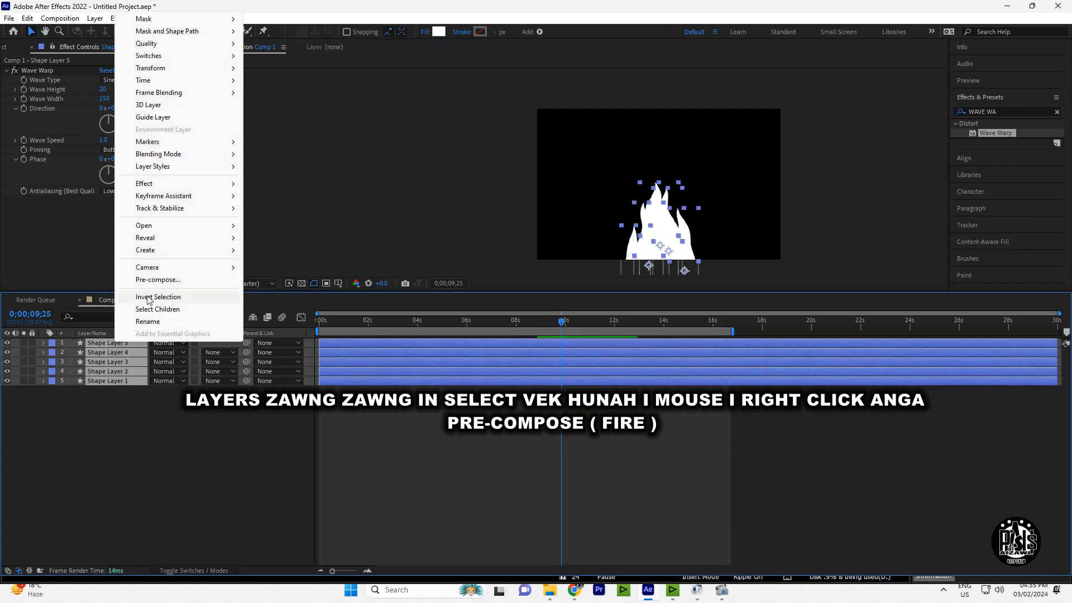
click(157, 279)
text(FIRE)
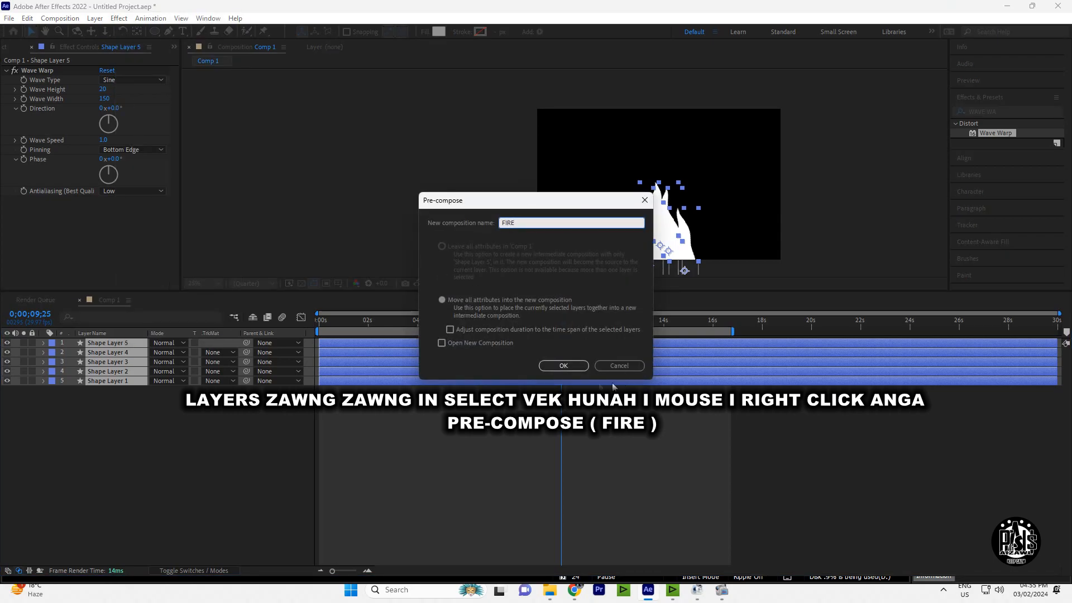
click(571, 366)
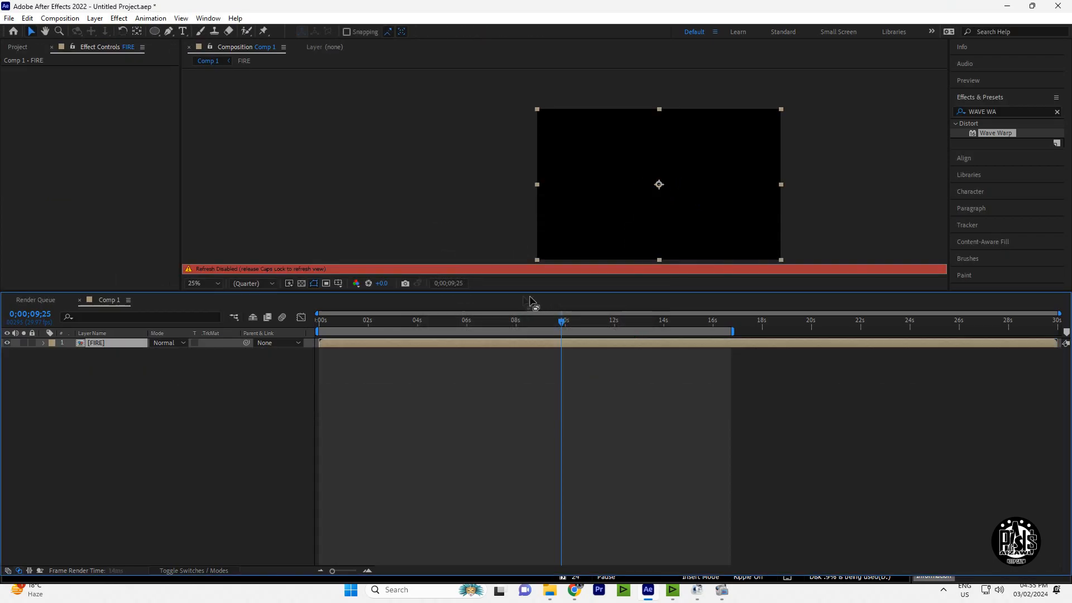
key(Caps_Lock)
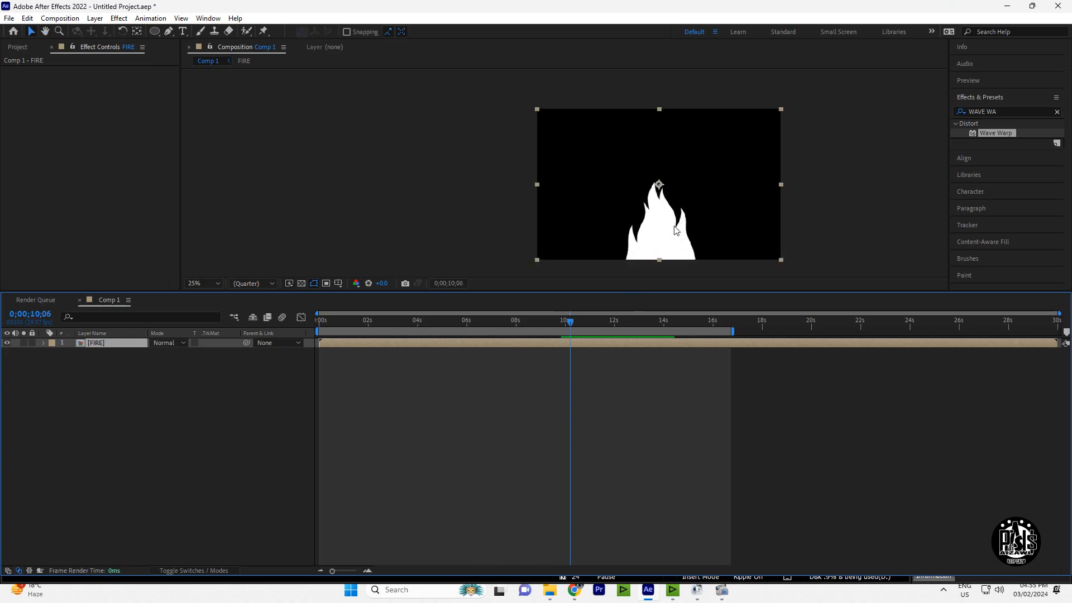
Step: Move the FIRE layer up so its flat base sits above the frame's bottom edge, checking the playback
click(673, 187)
key(space)
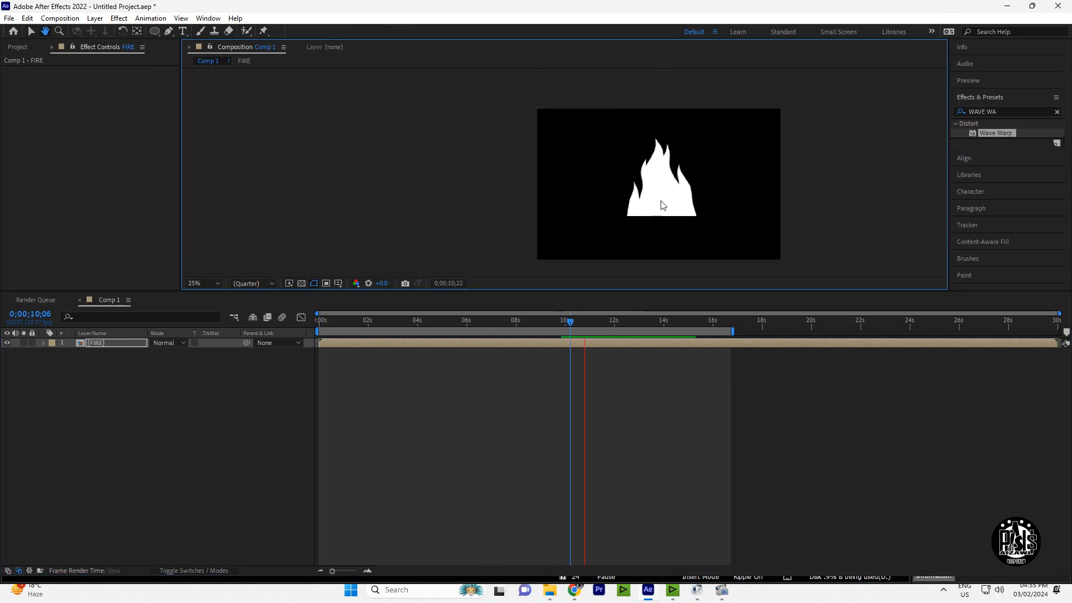
key(space)
drag(660, 199, 656, 185)
key(space)
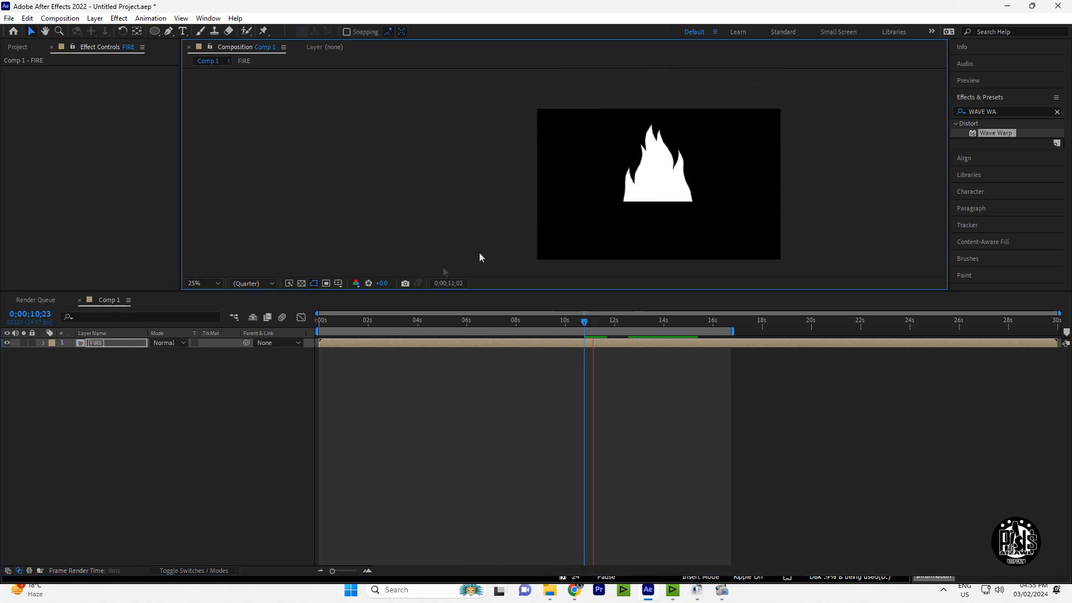
key(space)
Step: Deselect the FIRE layer and play through the flame animation
click(129, 344)
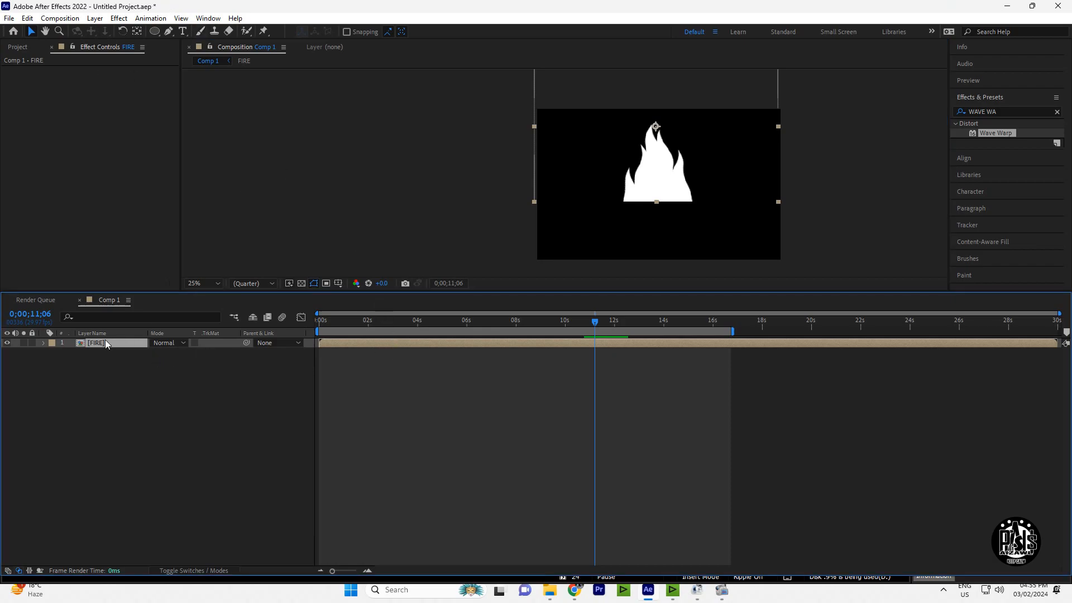
click(169, 31)
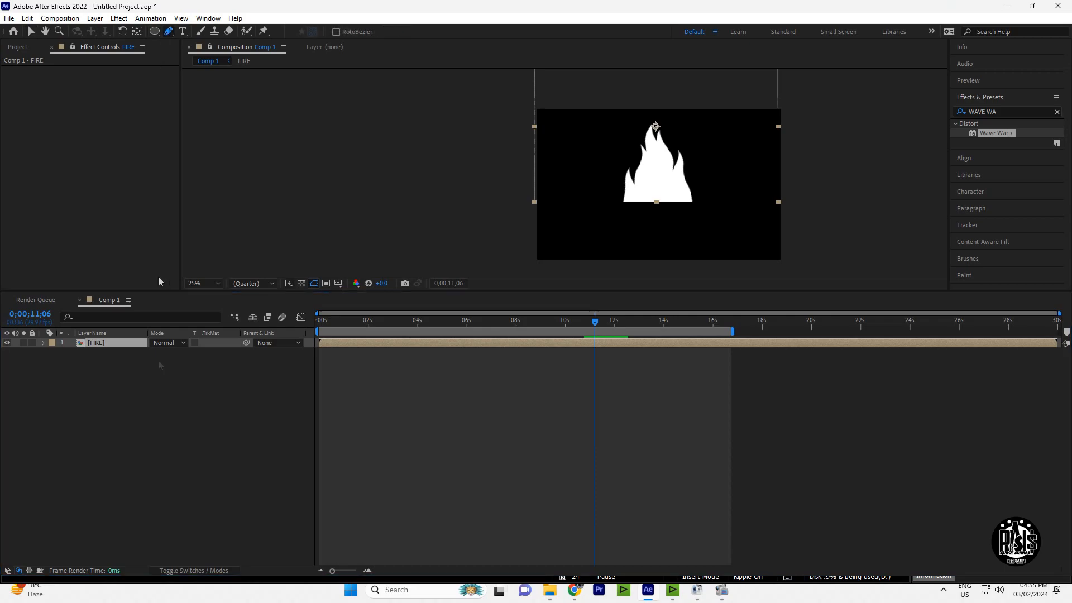
click(158, 420)
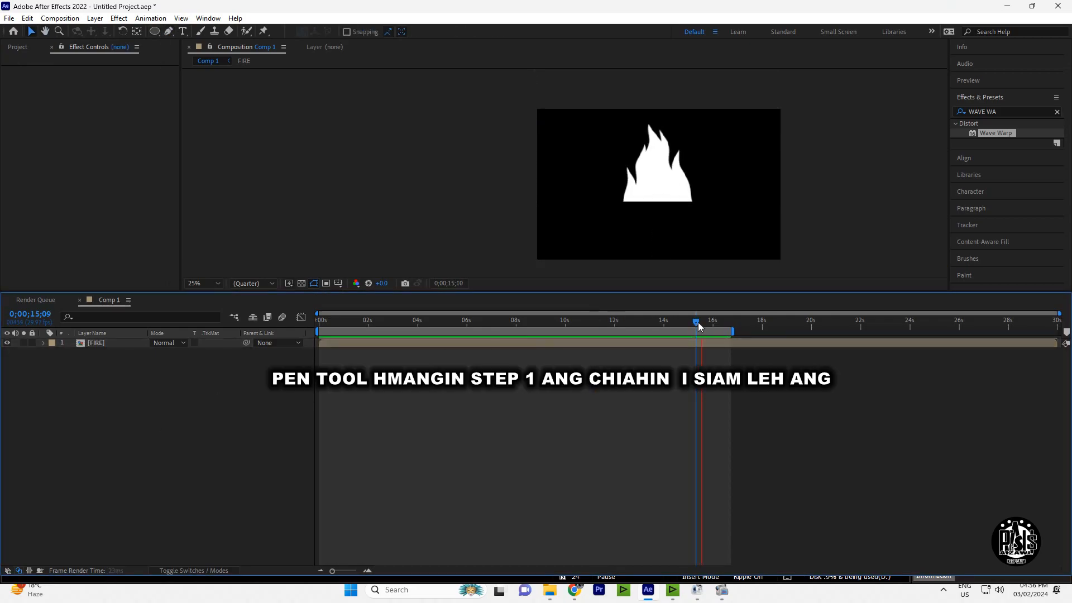
drag(697, 322, 612, 319)
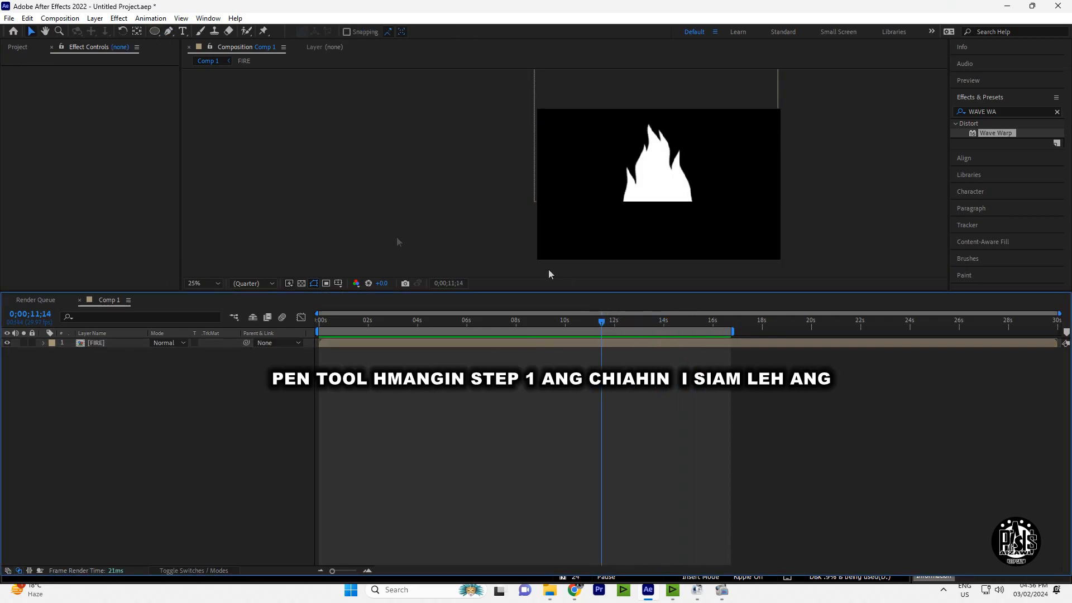
Step: Start a new Pen shape with its first point in the middle of the flame's lower half
key(g)
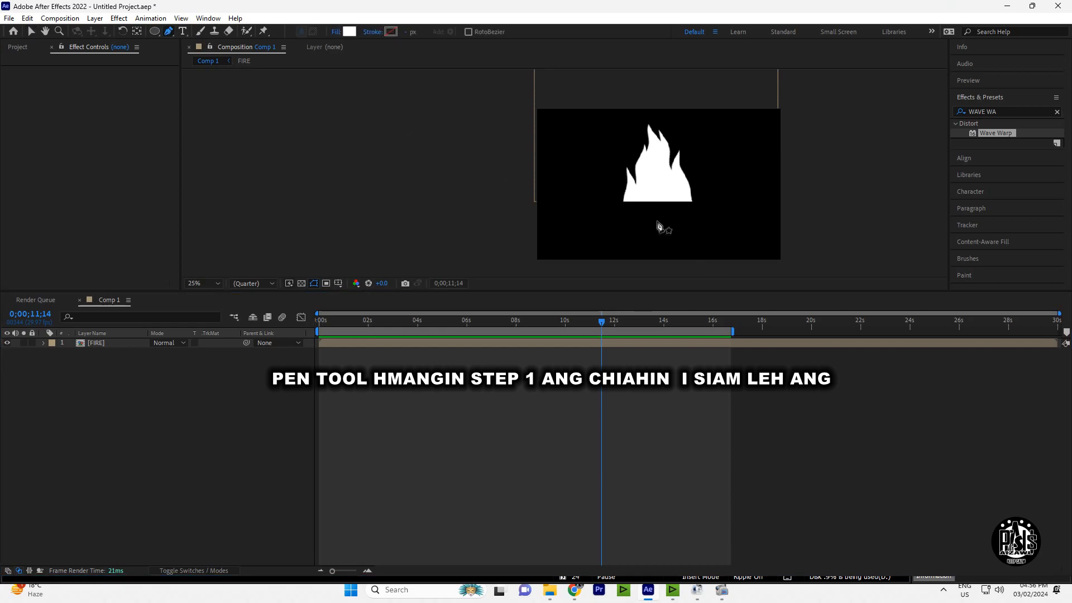
click(652, 179)
key(Caps_Lock)
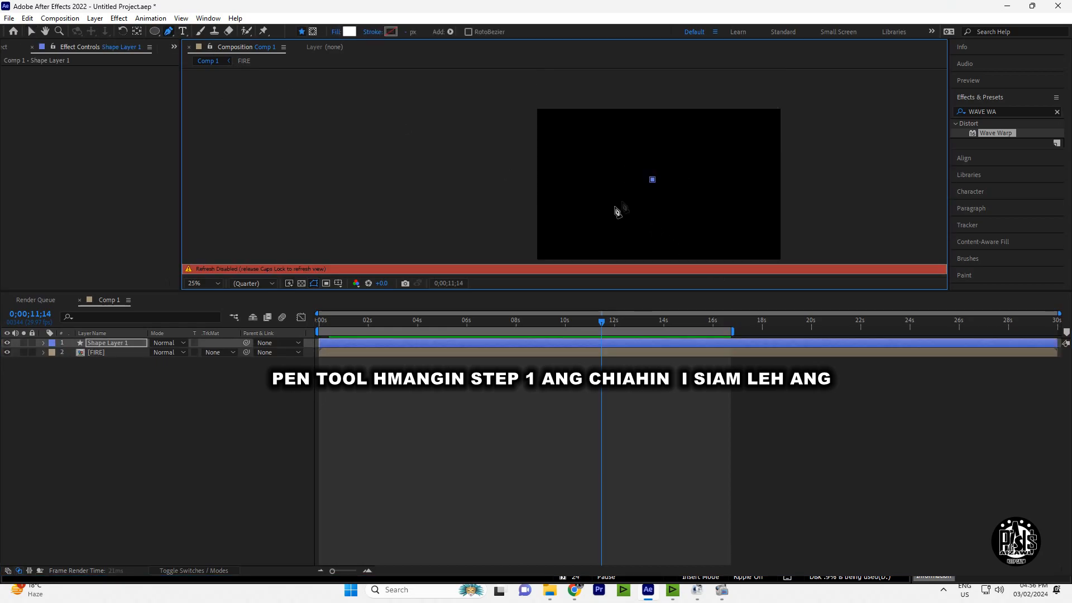
click(621, 207)
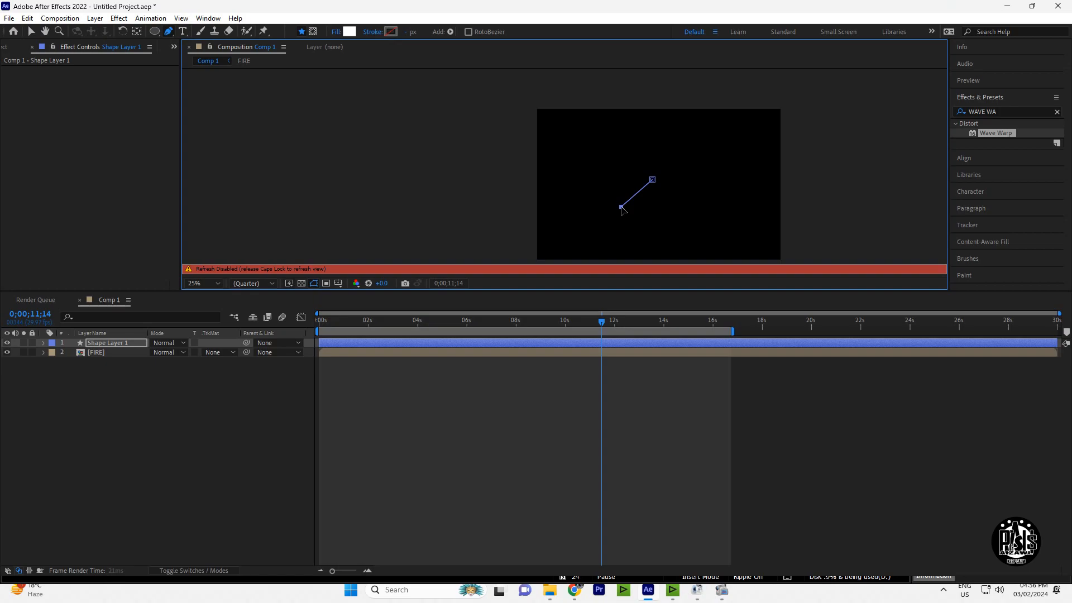
key(Caps_Lock)
drag(641, 225, 652, 228)
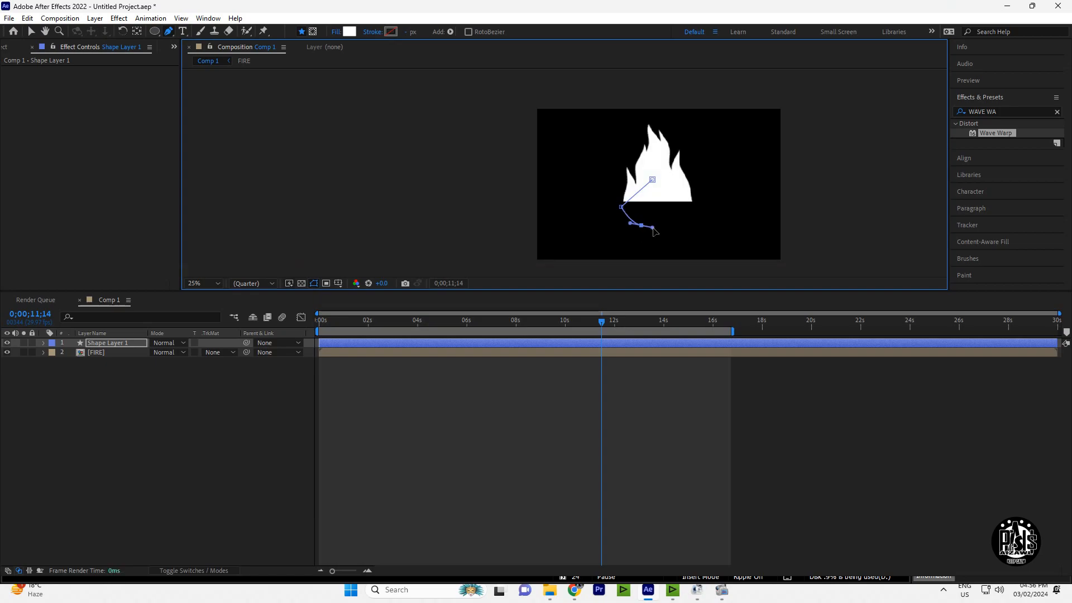
key(ctrl+z)
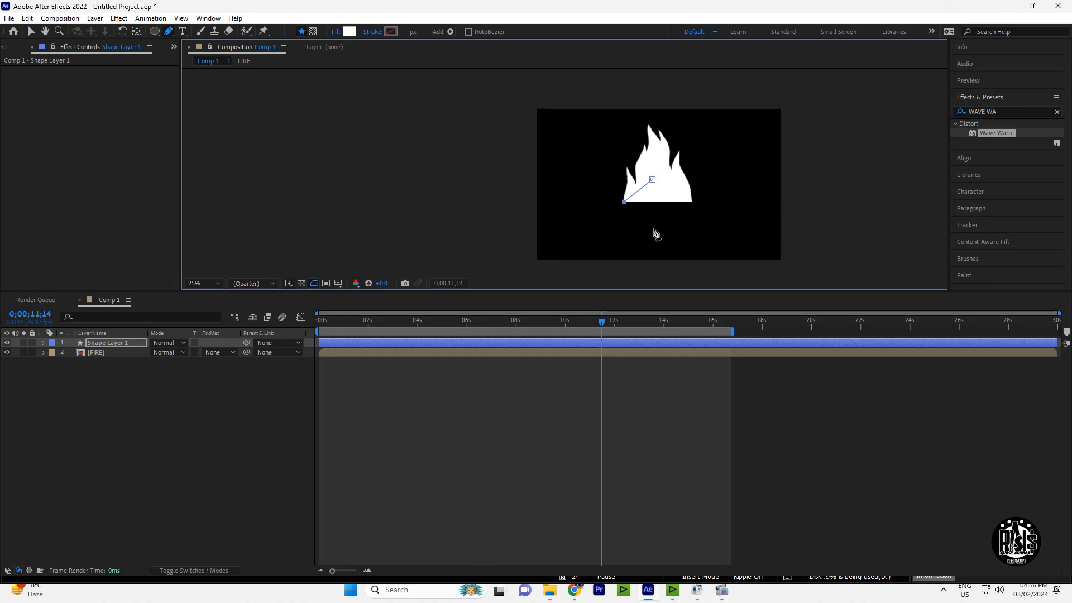
Step: Complete the closed Pen shape as a rounded bowl joining the flame's two base corners, and preview it
drag(656, 226, 679, 227)
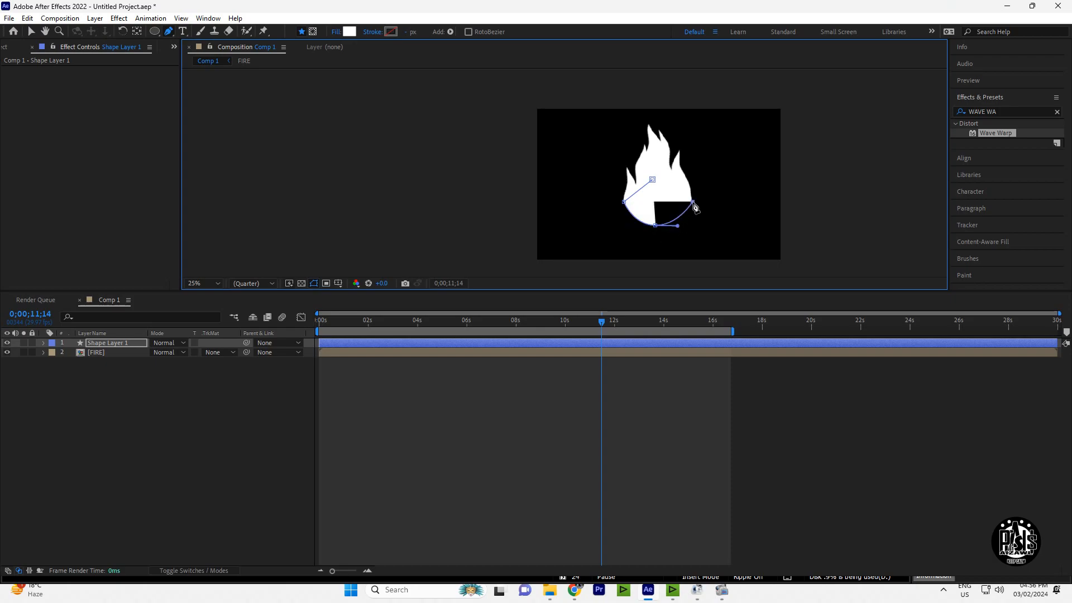
click(653, 180)
key(Caps_Lock)
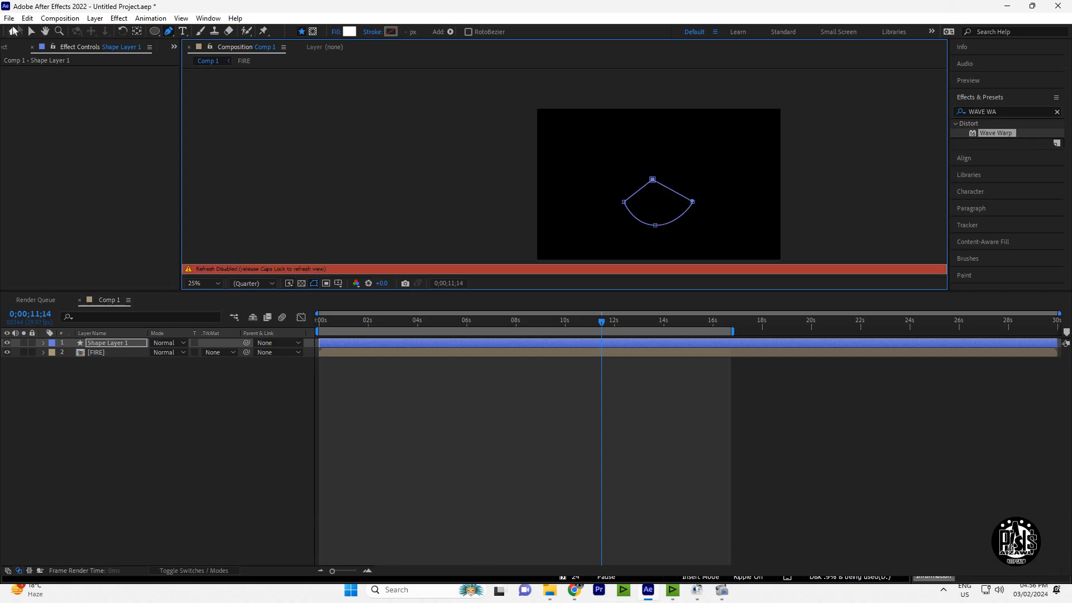
key(Caps_Lock)
key(space)
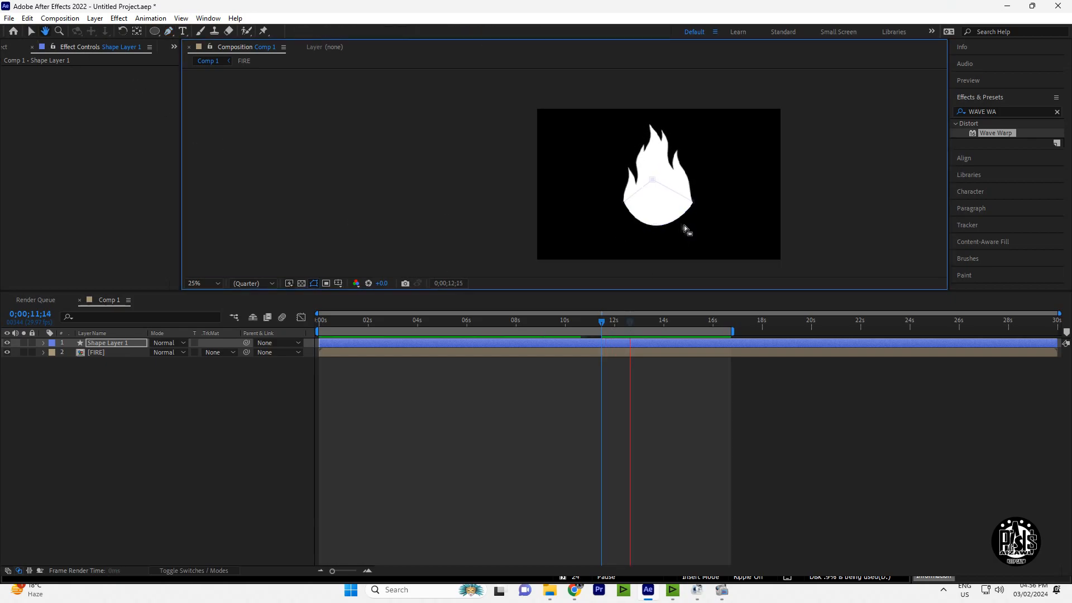
key(space)
click(97, 169)
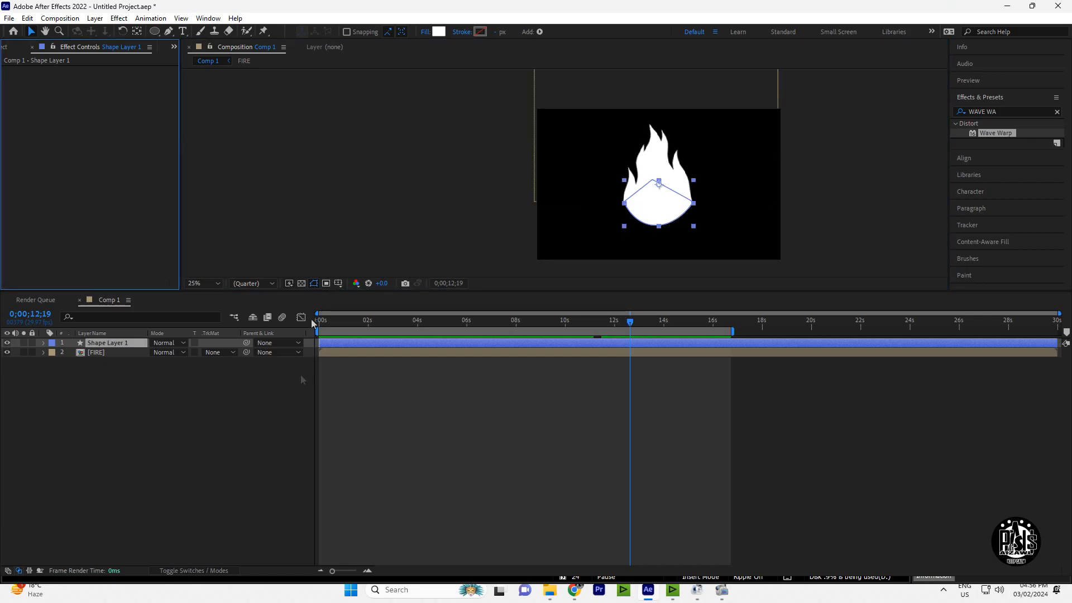
Step: Pre-compose Shape Layer 1 and the FIRE layer into a composition named FIRE, and preview it from near the start
drag(155, 407, 132, 335)
right_click(132, 335)
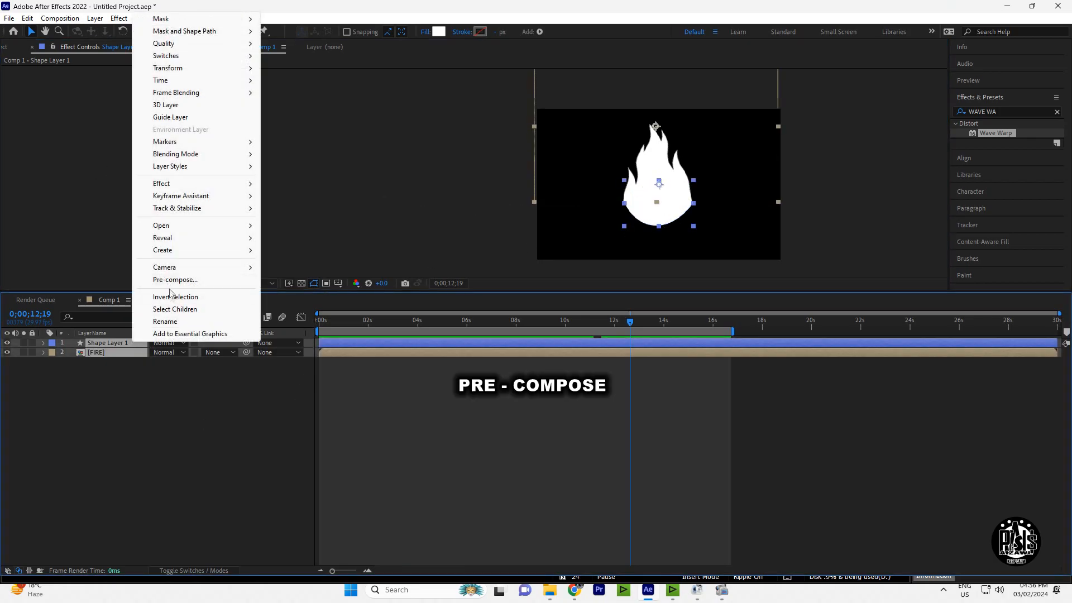
click(156, 279)
text(FIRE)
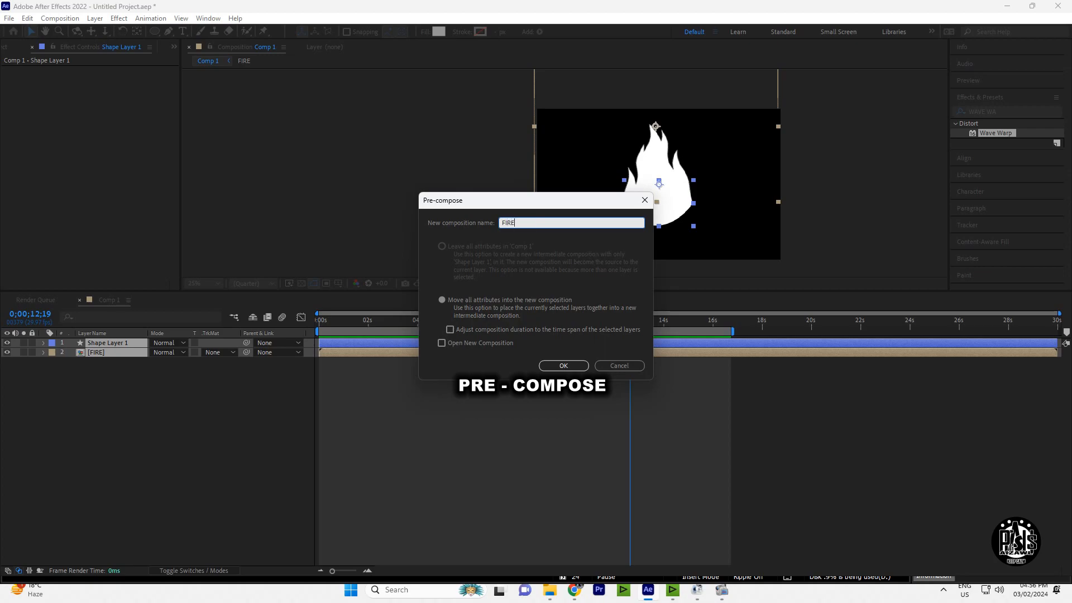
key(Return)
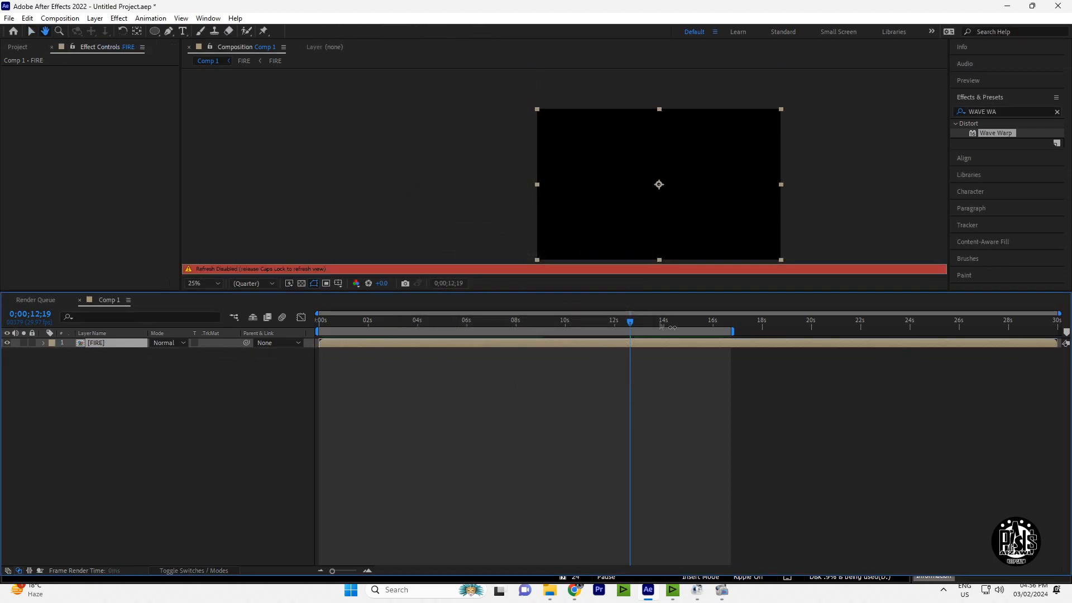
drag(631, 324, 344, 342)
key(space)
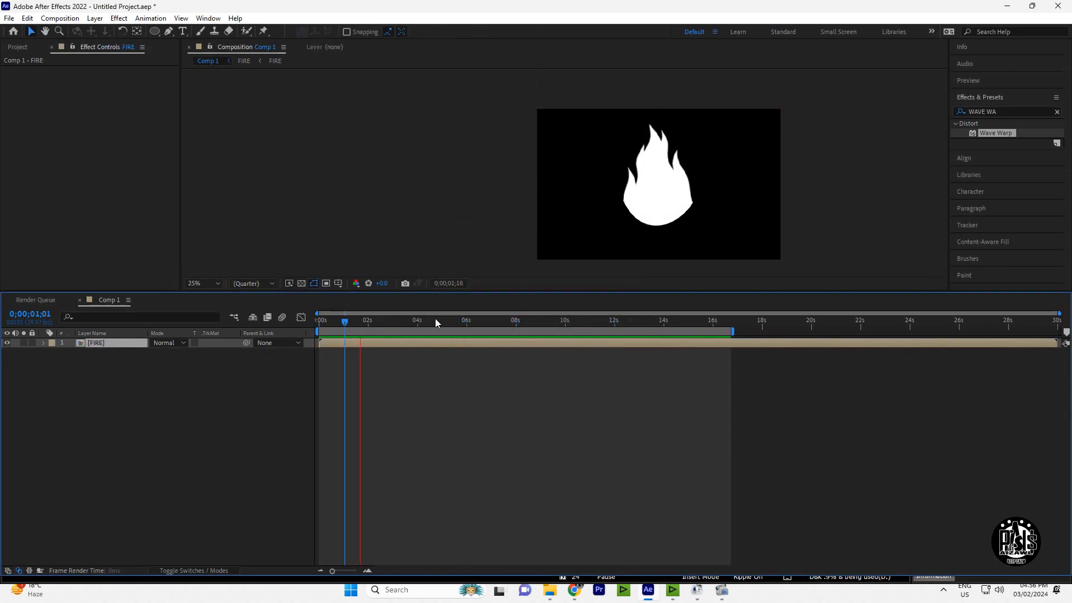
key(space)
Step: Apply the Fill effect to the FIRE layer and preview the coloured flame
click(1006, 109)
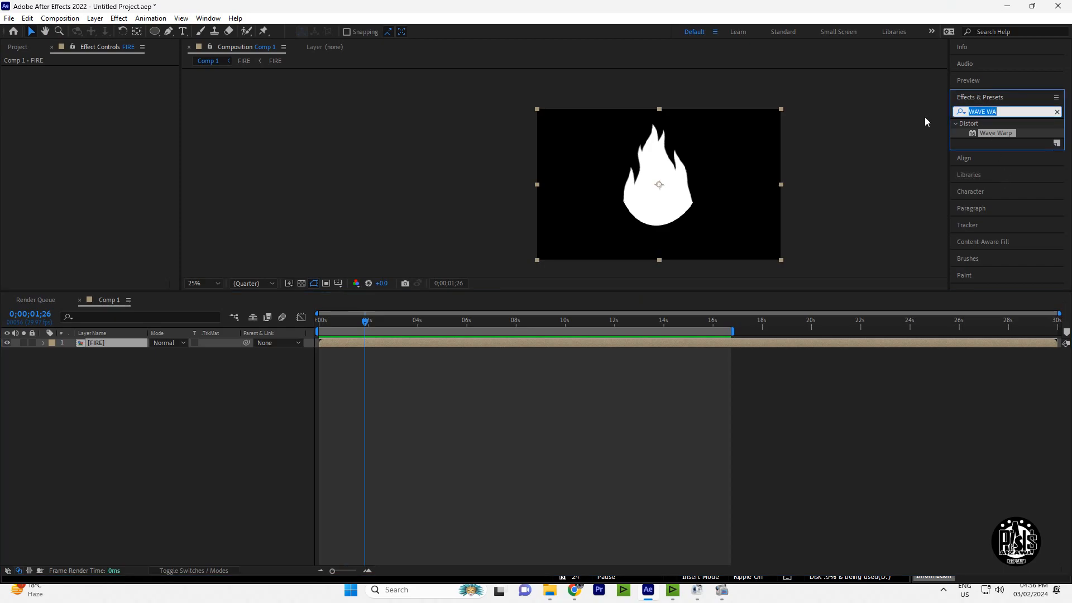
text(FILL)
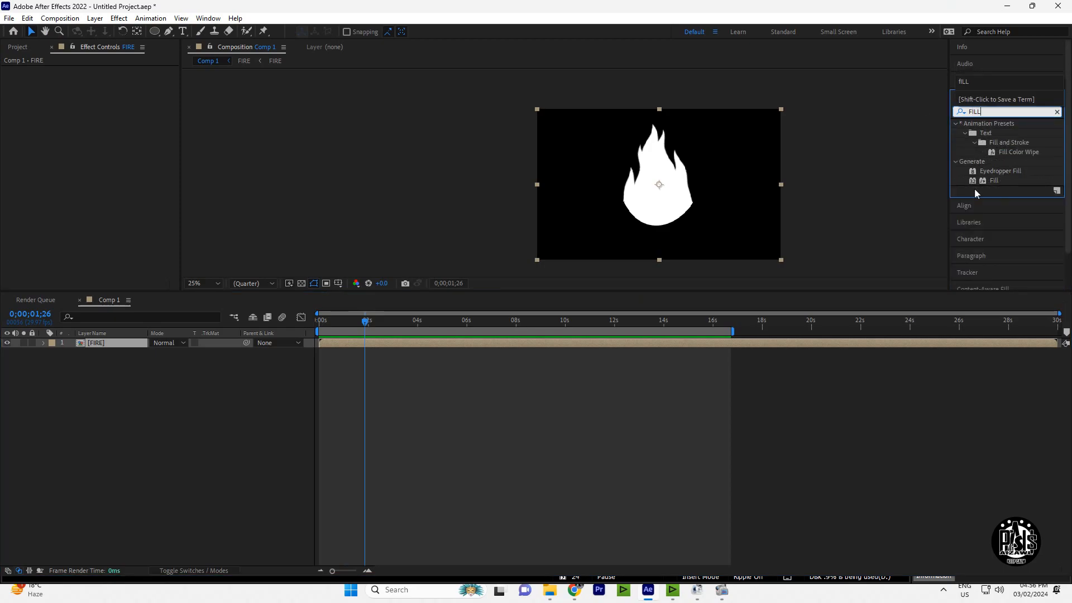
drag(982, 180, 87, 344)
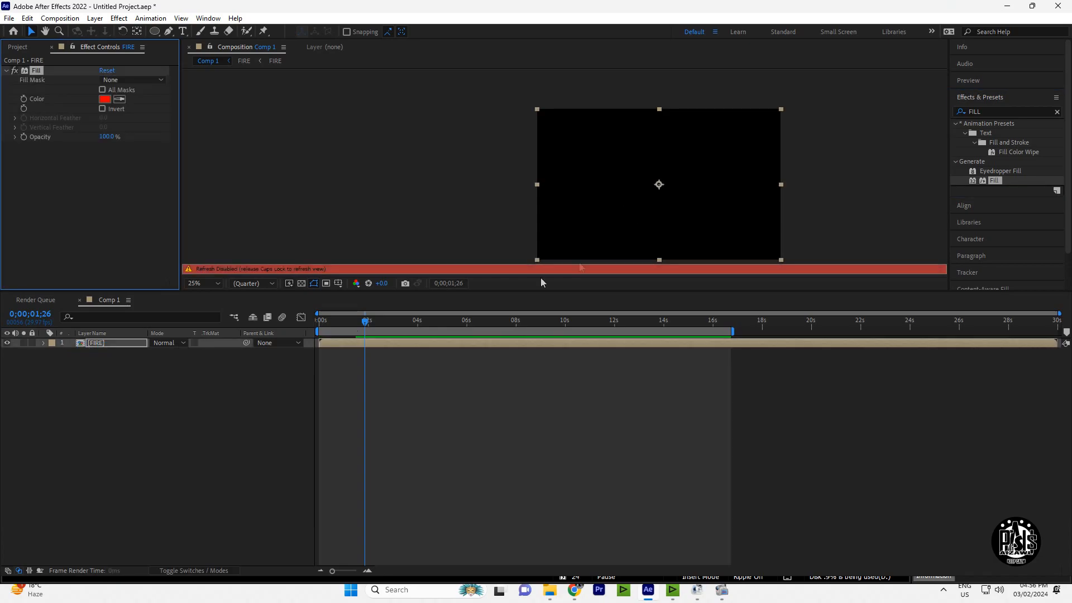
key(Caps_Lock)
key(Caps_Lock)
click(335, 322)
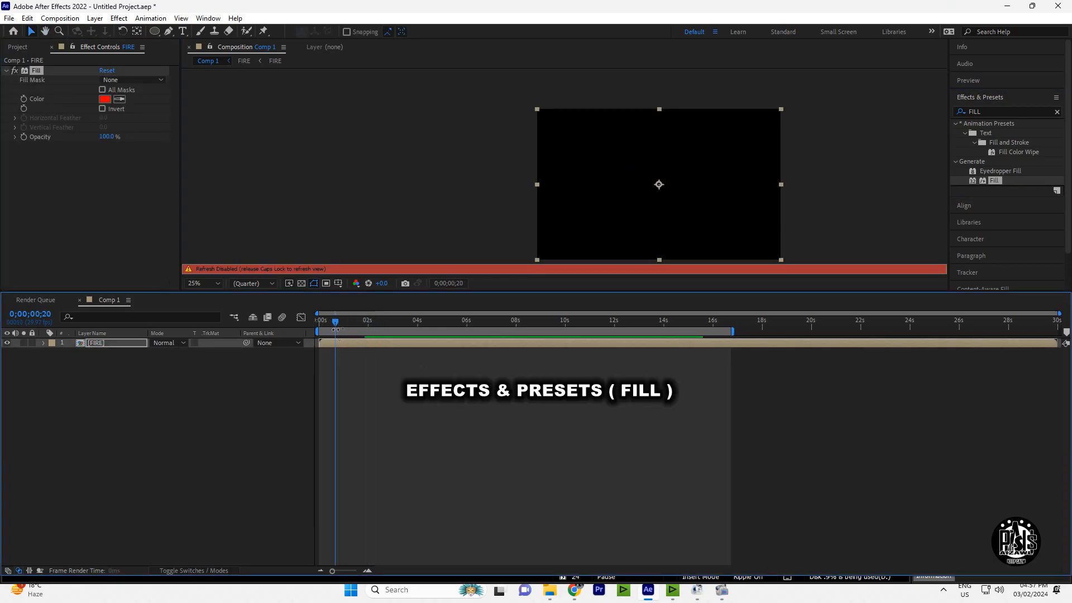
key(space)
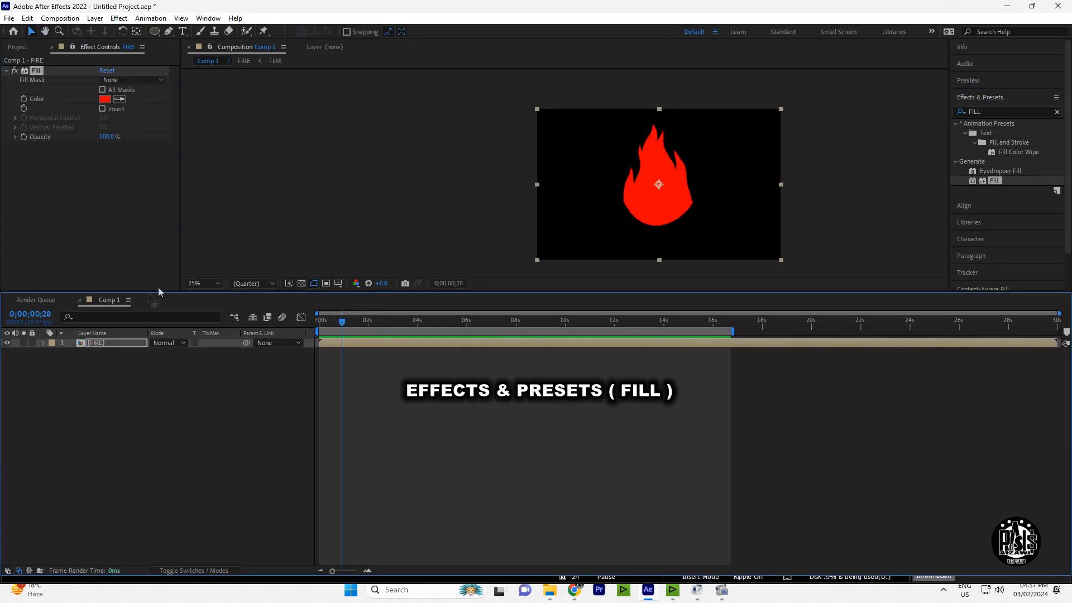
Step: Duplicate the FIRE layer and scale the upper copy to 83%
click(104, 343)
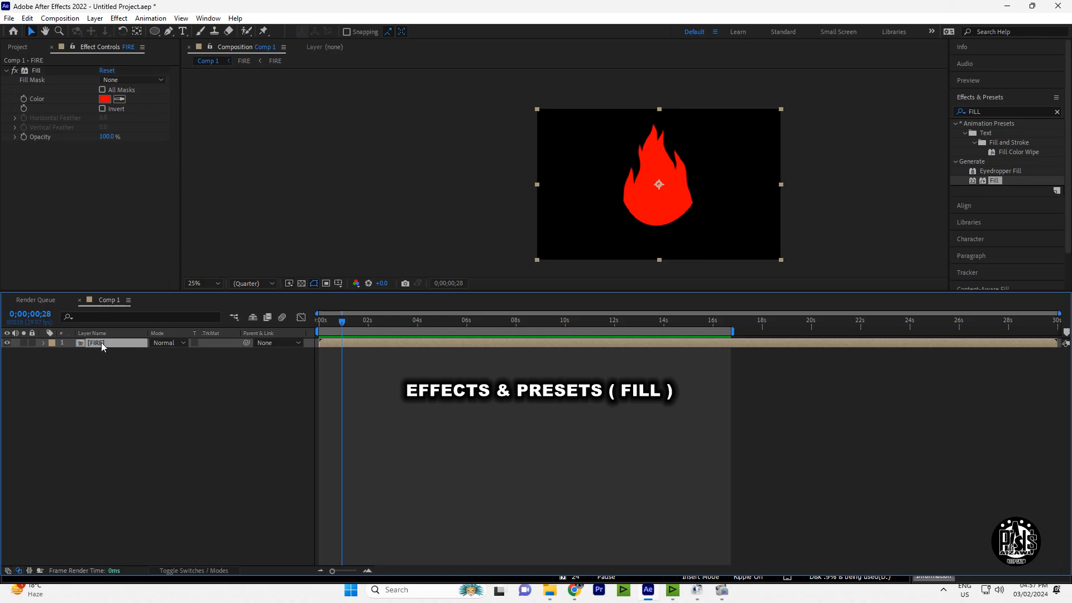
key(ctrl+d)
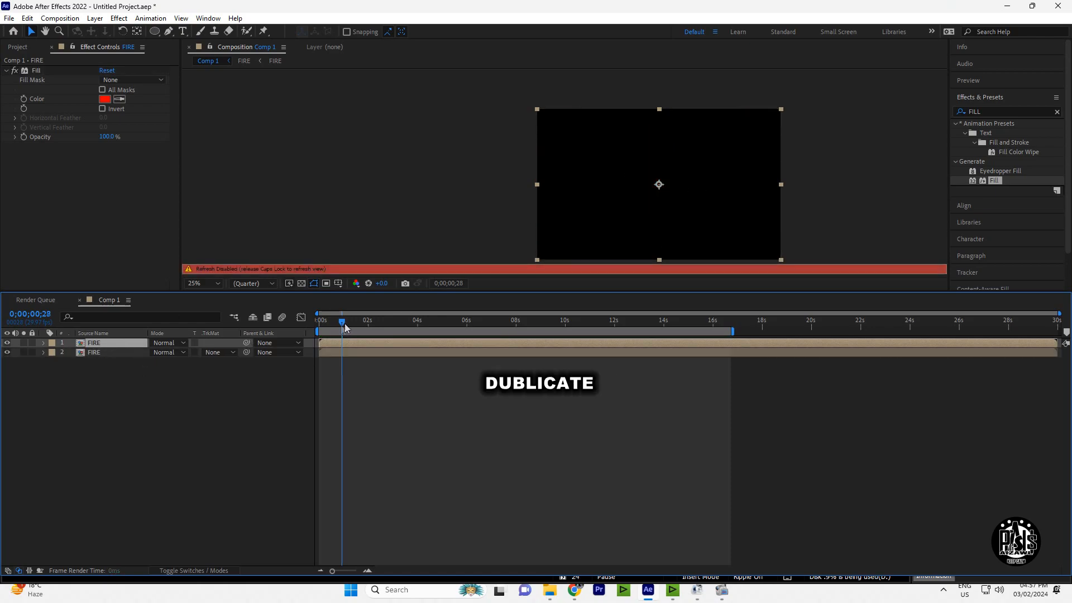
key(space)
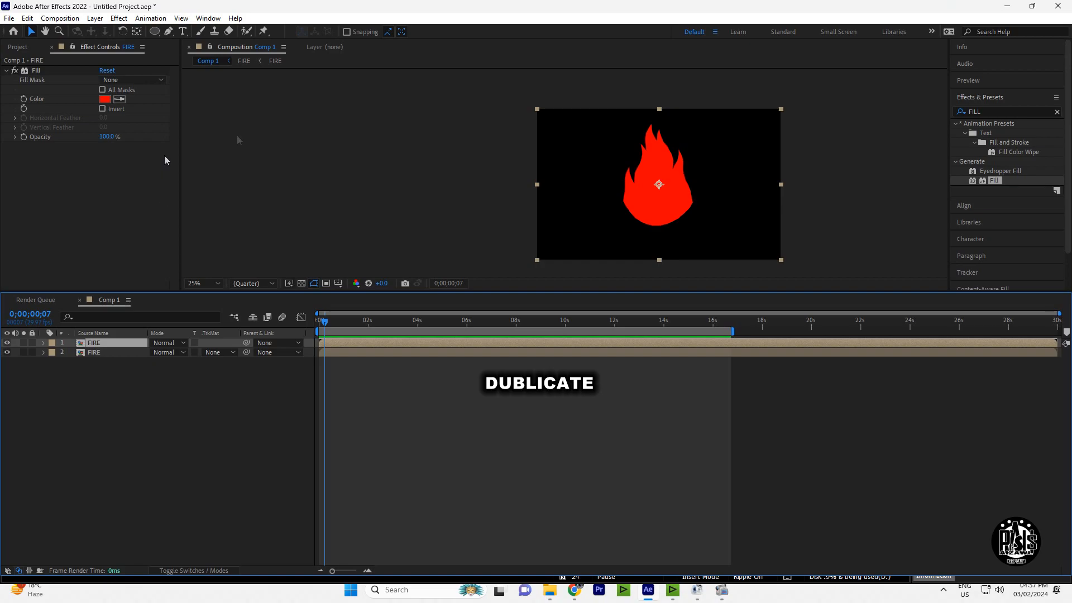
key(s)
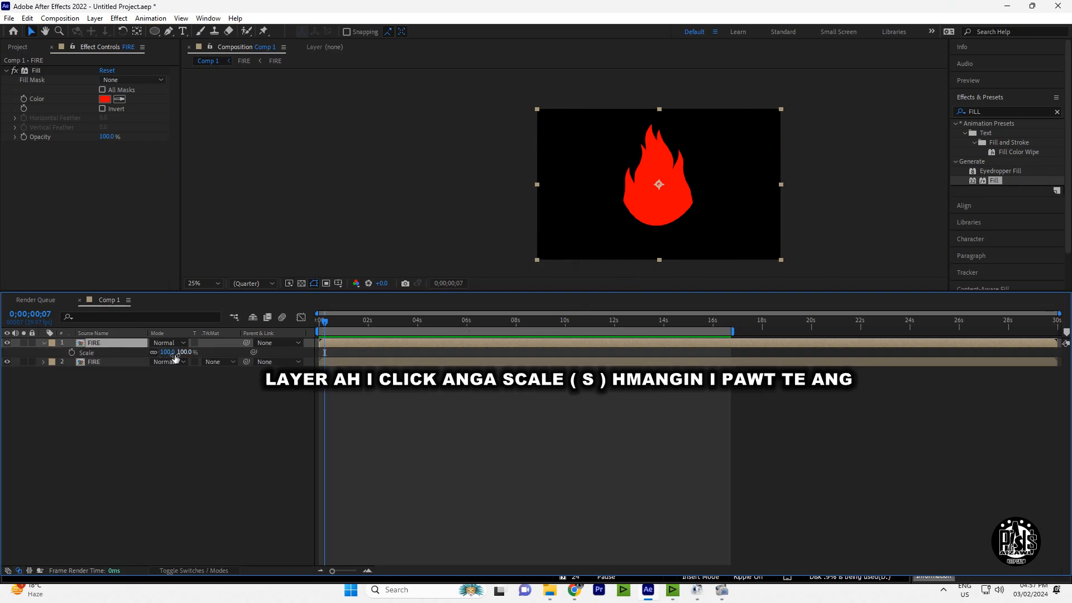
drag(169, 353, 159, 353)
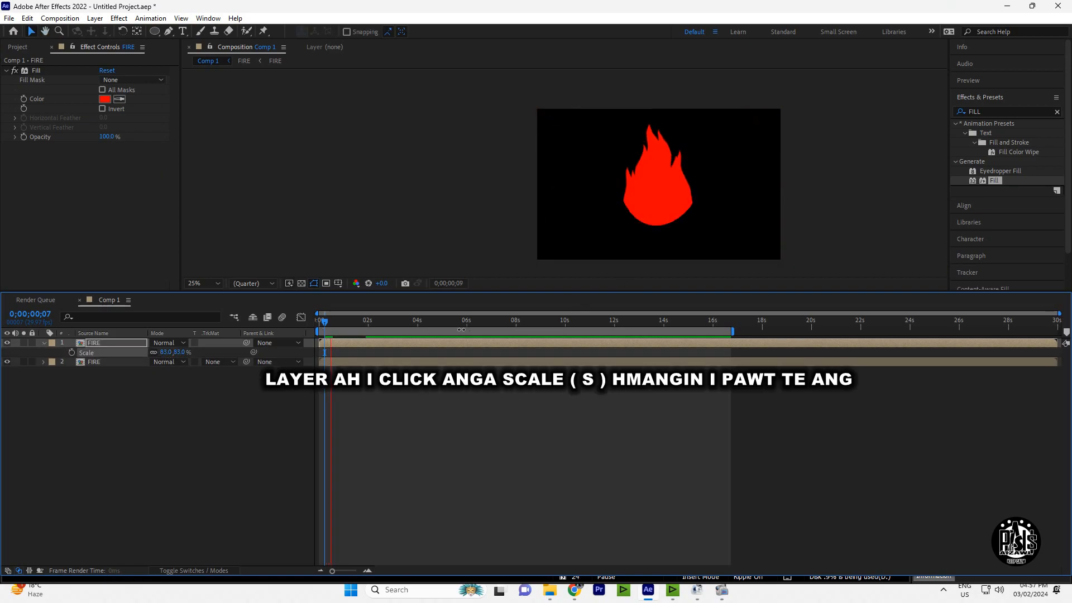
Step: Change the Fill colour of the 83% FIRE layer to bright yellow, FFFC00
click(104, 98)
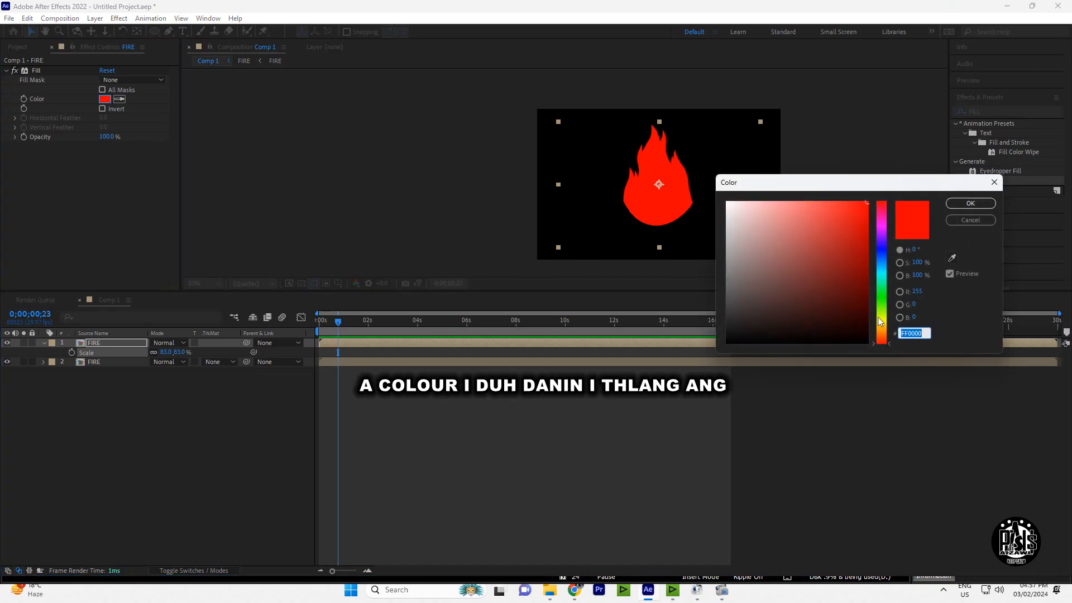
click(882, 319)
mouse_move(869, 212)
mouse_down()
mouse_move(874, 233)
mouse_move(885, 200)
mouse_up()
click(974, 204)
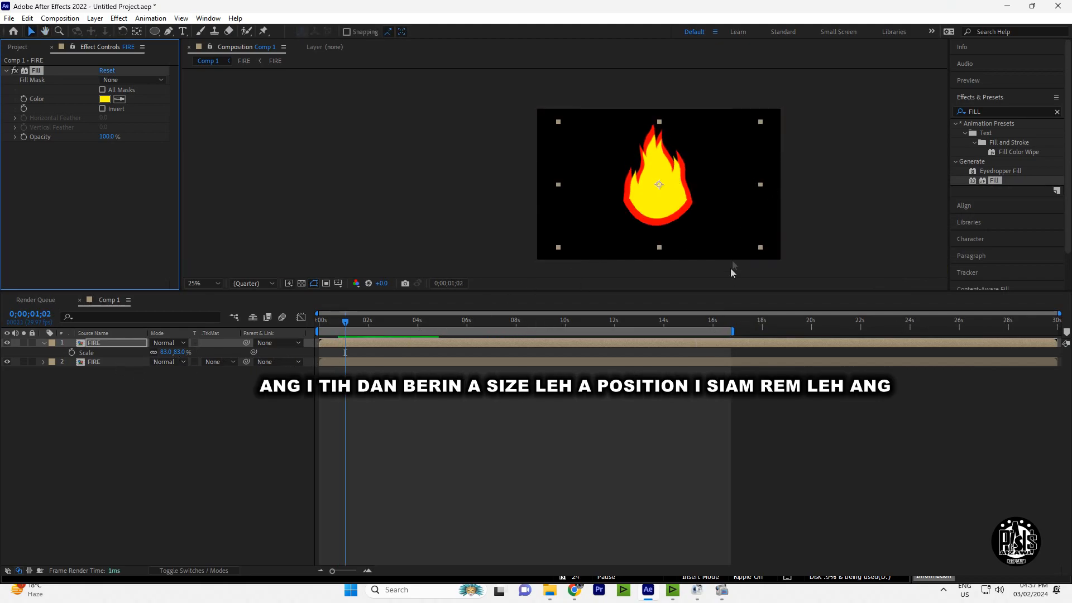
Step: Move the yellow FIRE layer down so its base meets the bottom of the red flame, and preview it
key(Left)
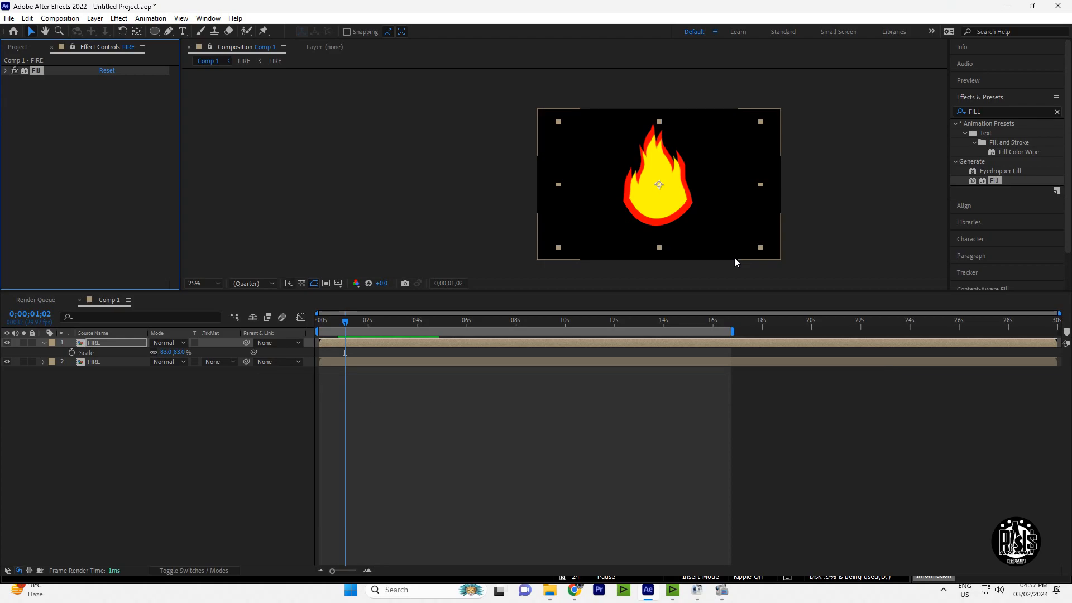
click(117, 342)
key(Caps_Lock)
drag(117, 343, 381, 301)
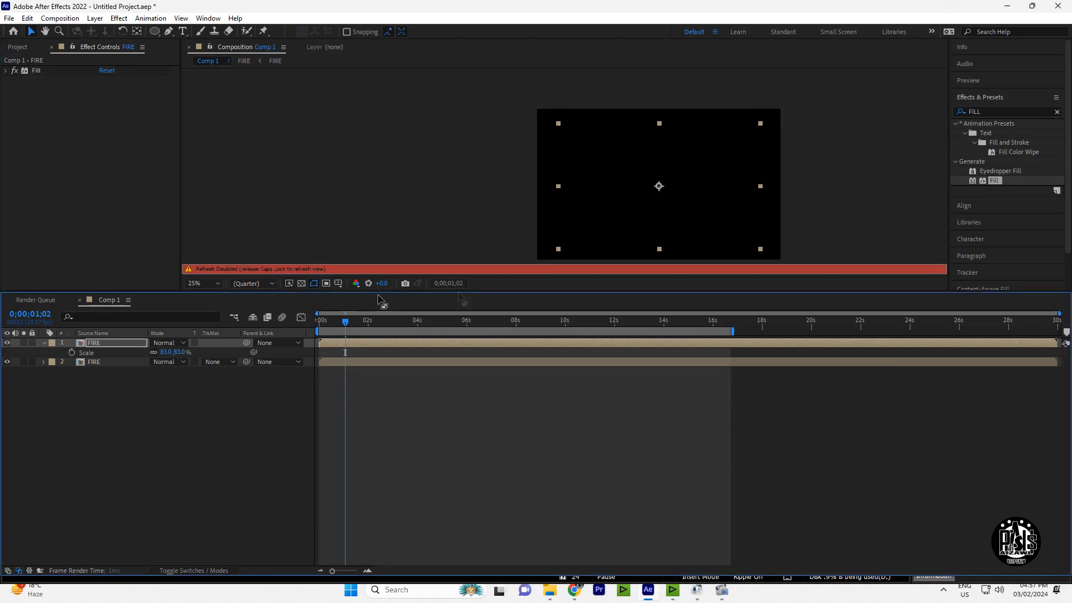
key(Caps_Lock)
key(space)
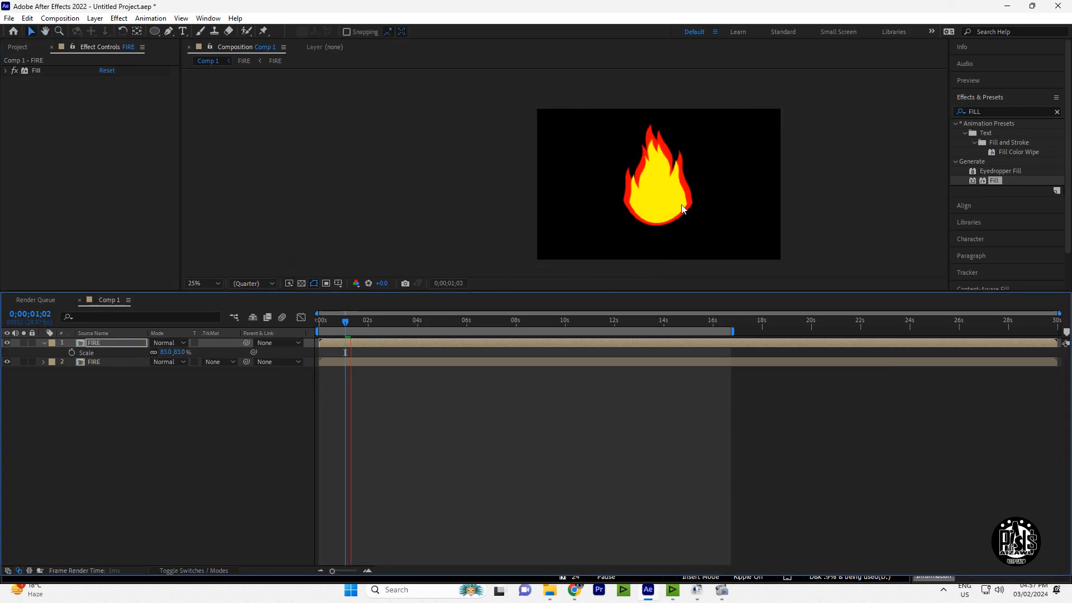
drag(659, 187, 658, 192)
key(space)
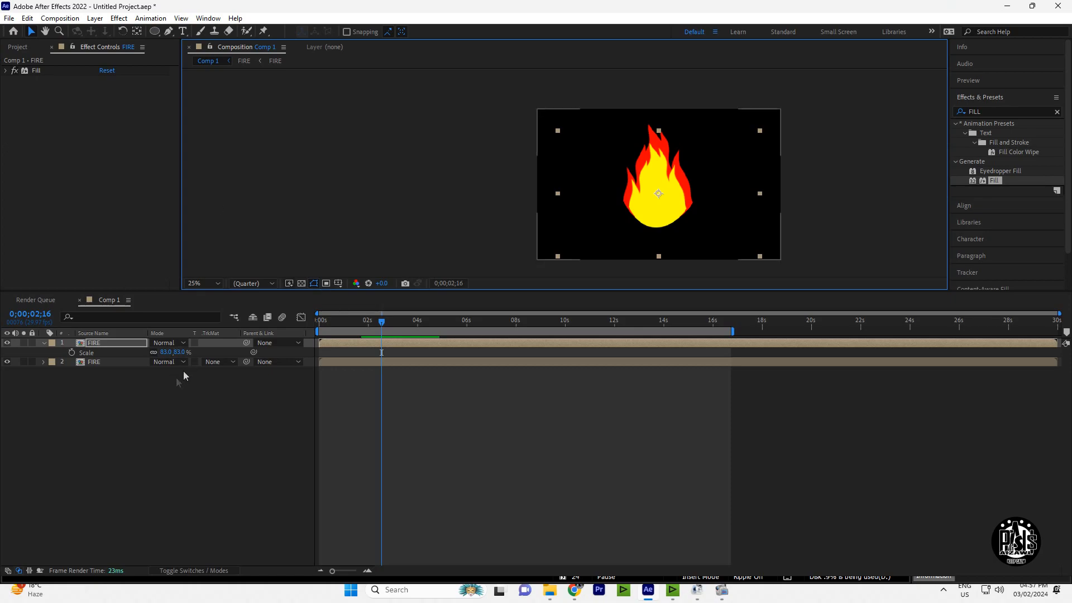
Step: Duplicate the yellow FIRE layer and change the copy's Fill colour to pale yellow, F5F494
key(ctrl+d)
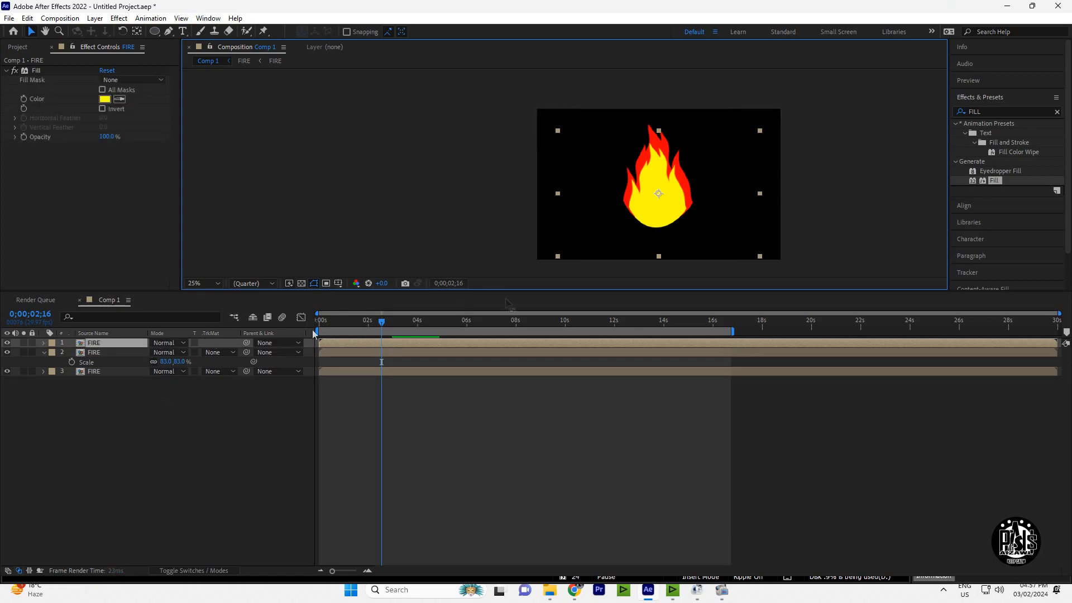
key(Caps_Lock)
key(Caps_Lock)
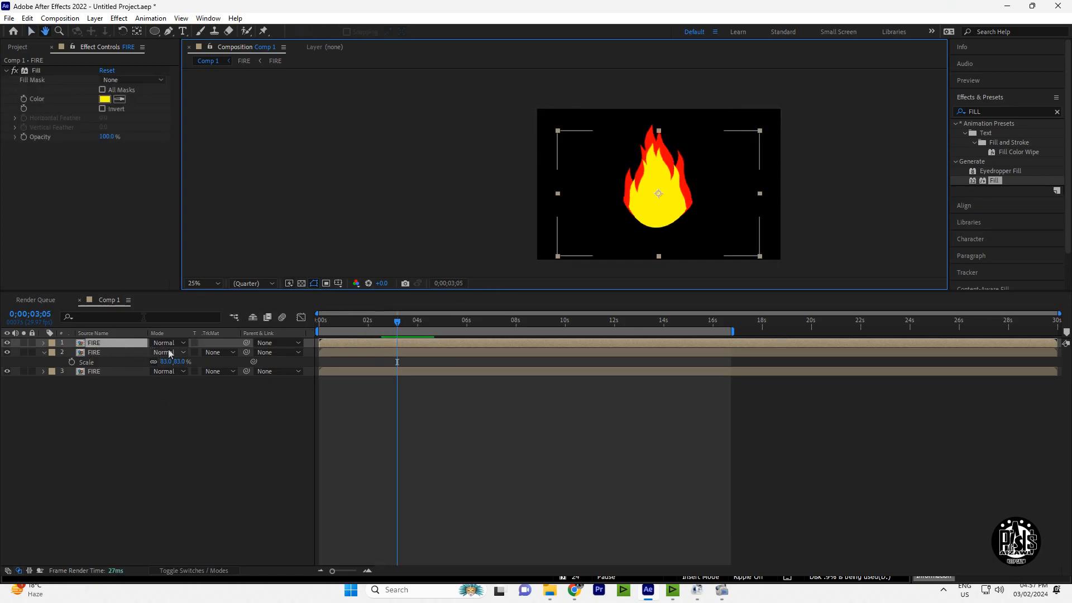
click(104, 99)
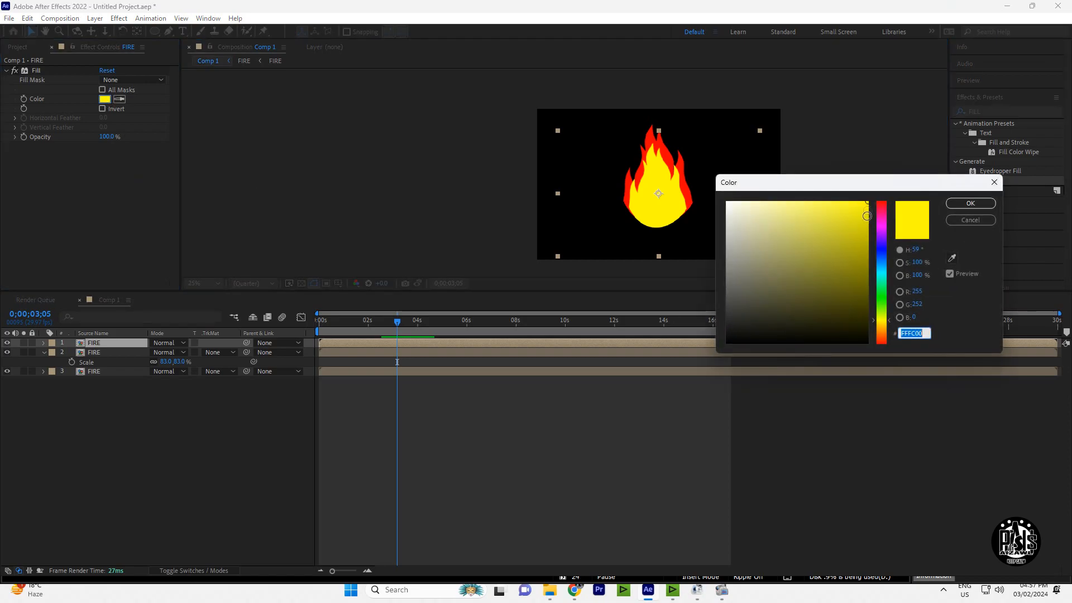
mouse_move(867, 216)
mouse_down()
mouse_move(816, 207)
mouse_move(836, 241)
mouse_move(785, 209)
mouse_up()
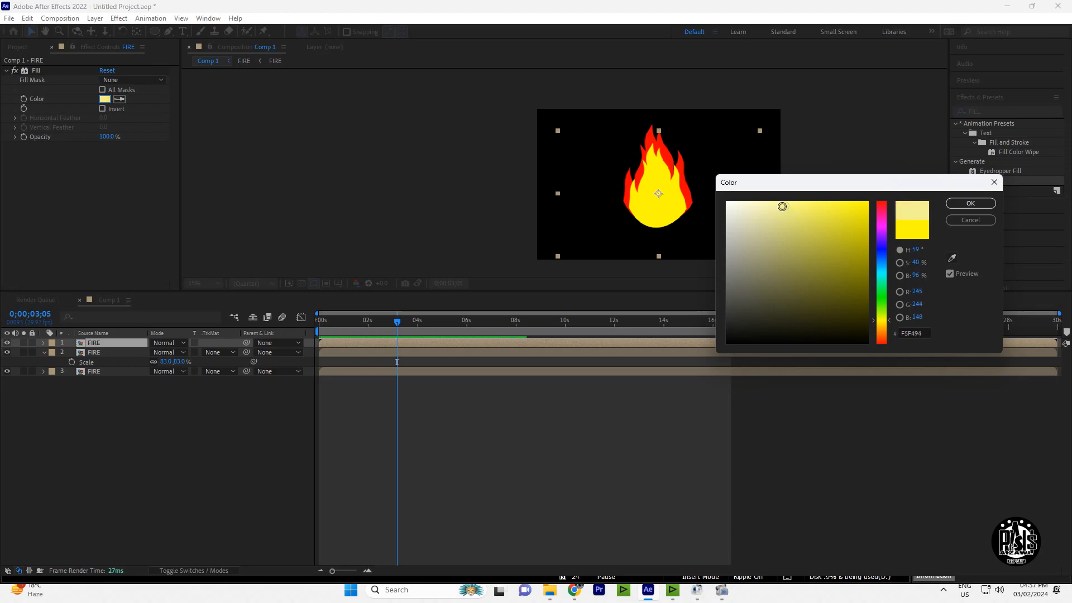
click(970, 203)
key(Caps_Lock)
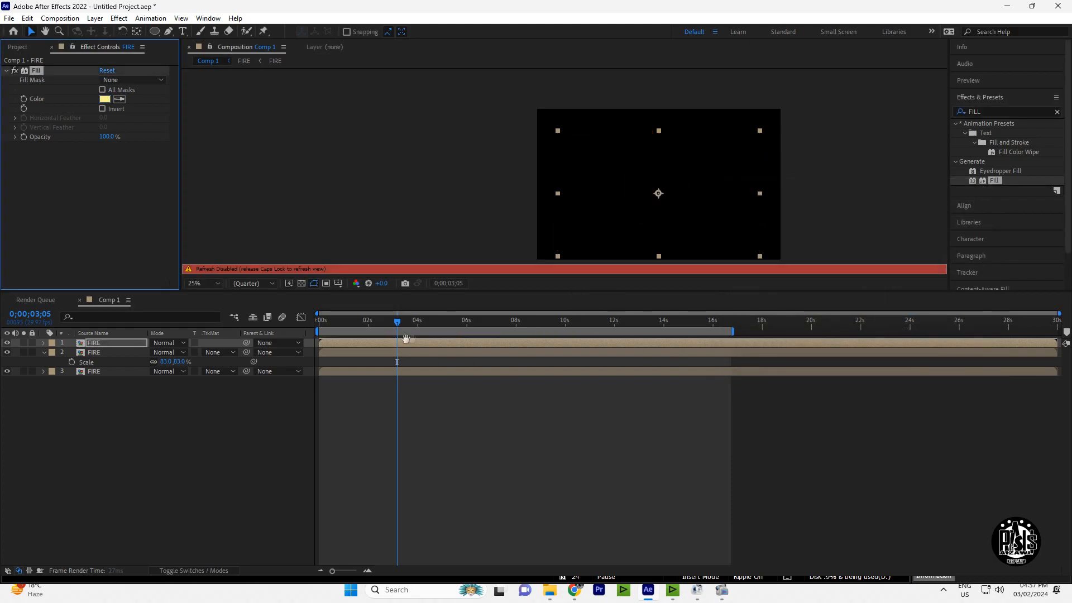
key(Caps_Lock)
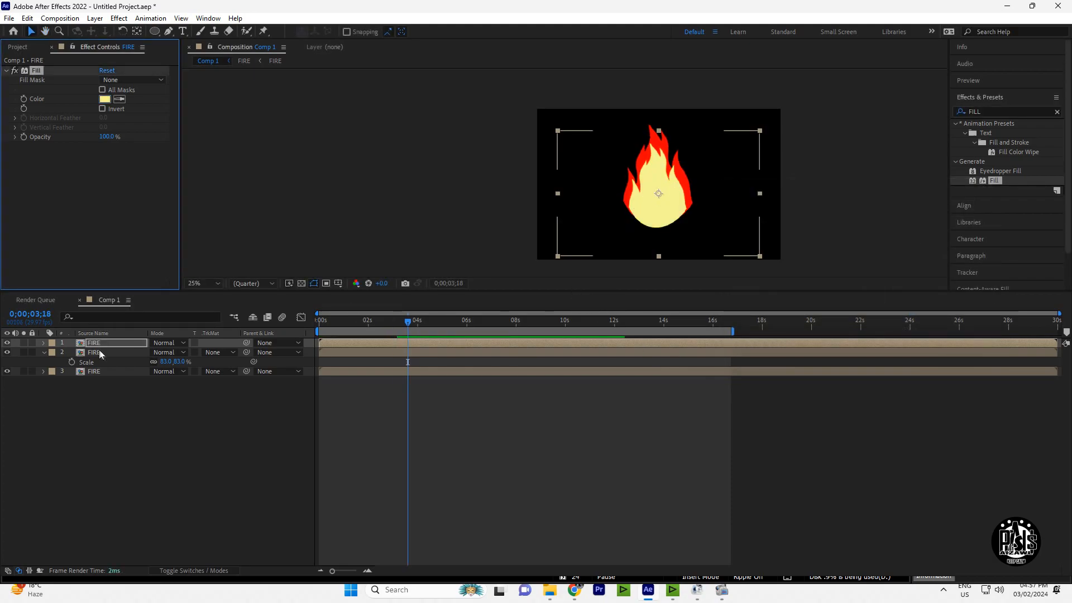
Step: Scale the pale yellow FIRE layer to 52% and preview it
key(s)
drag(165, 353, 158, 352)
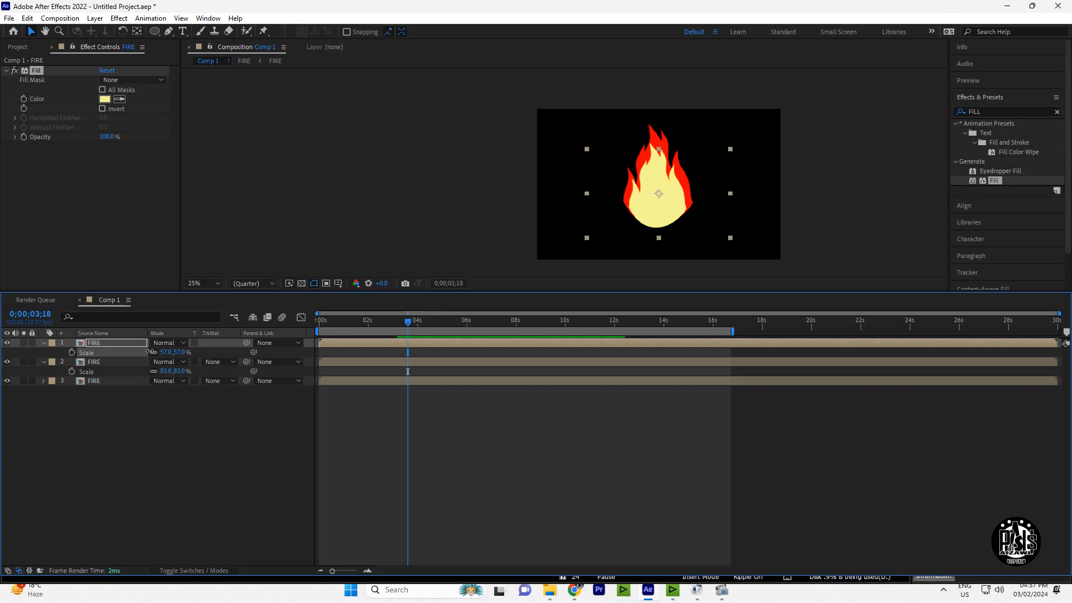
key(space)
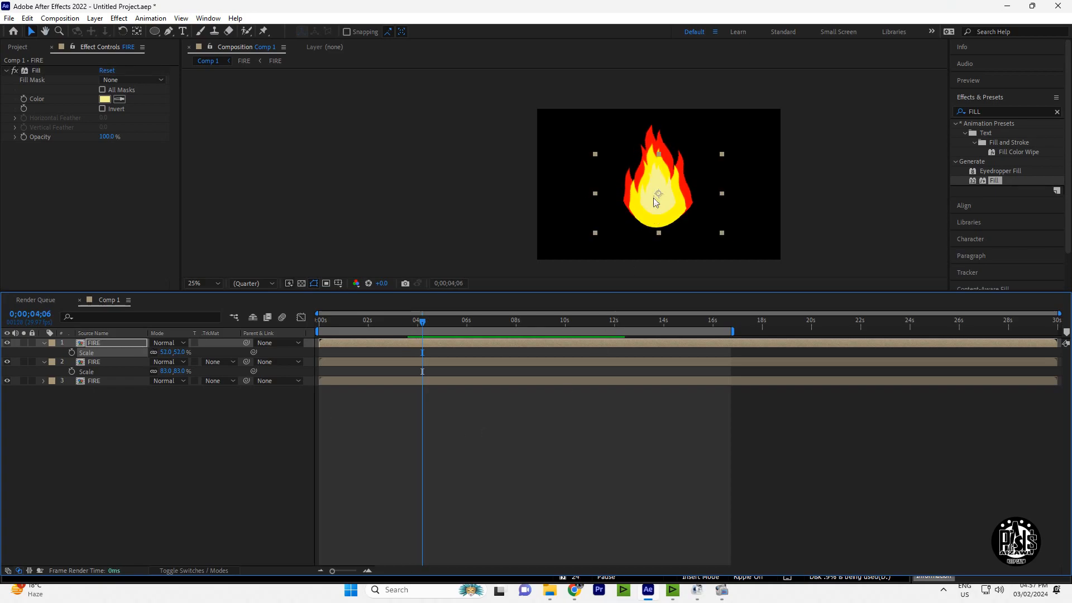
Step: Move the pale yellow flame down to the base of the larger flames and preview the animation from the start
drag(658, 189, 658, 196)
key(space)
key(space)
key(space)
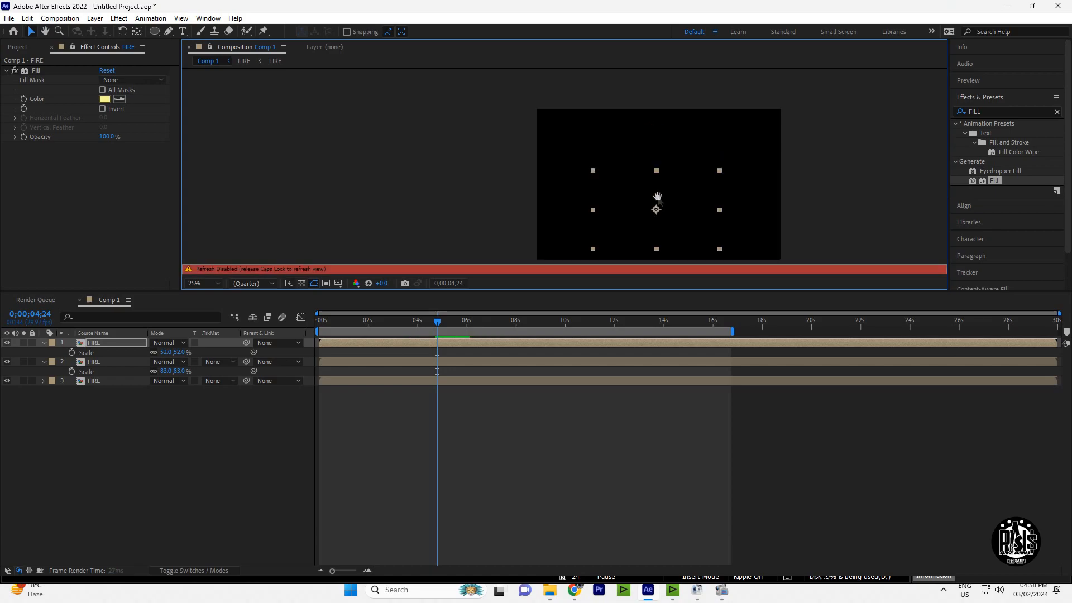
key(space)
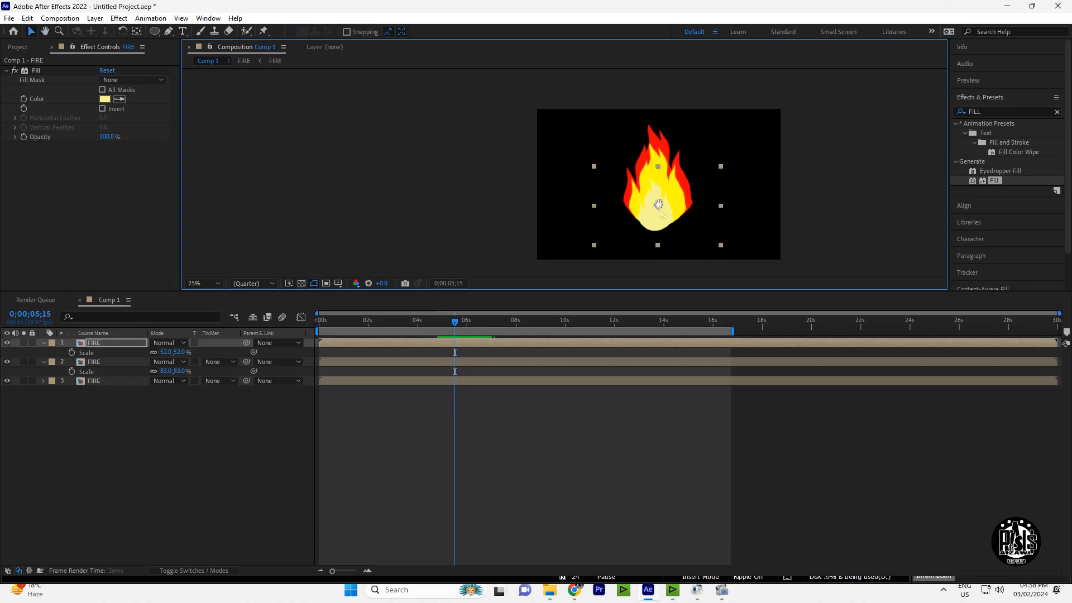
key(space)
key(space)
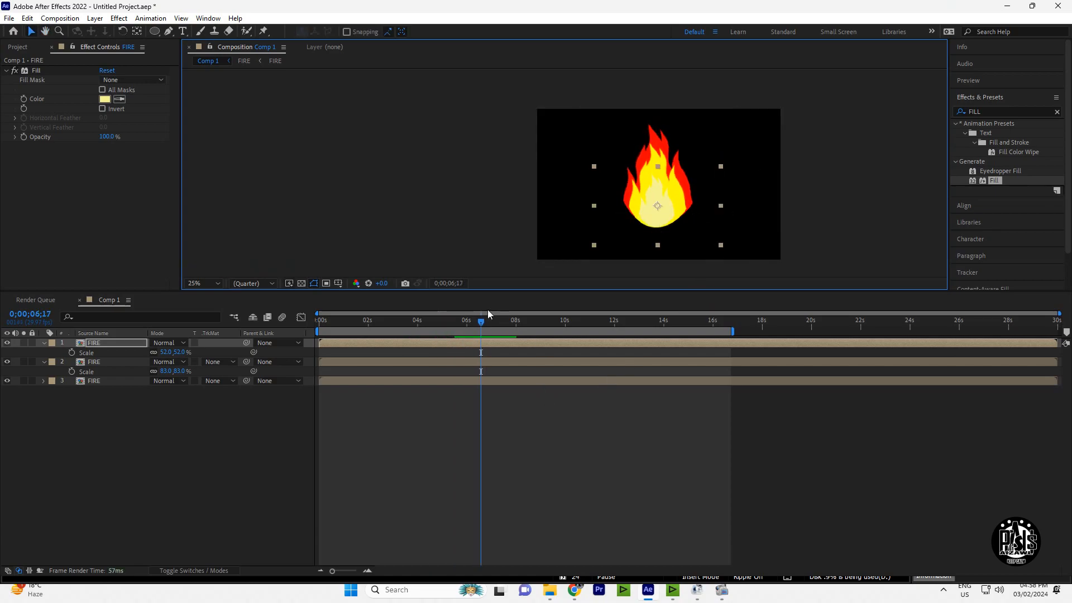
key(space)
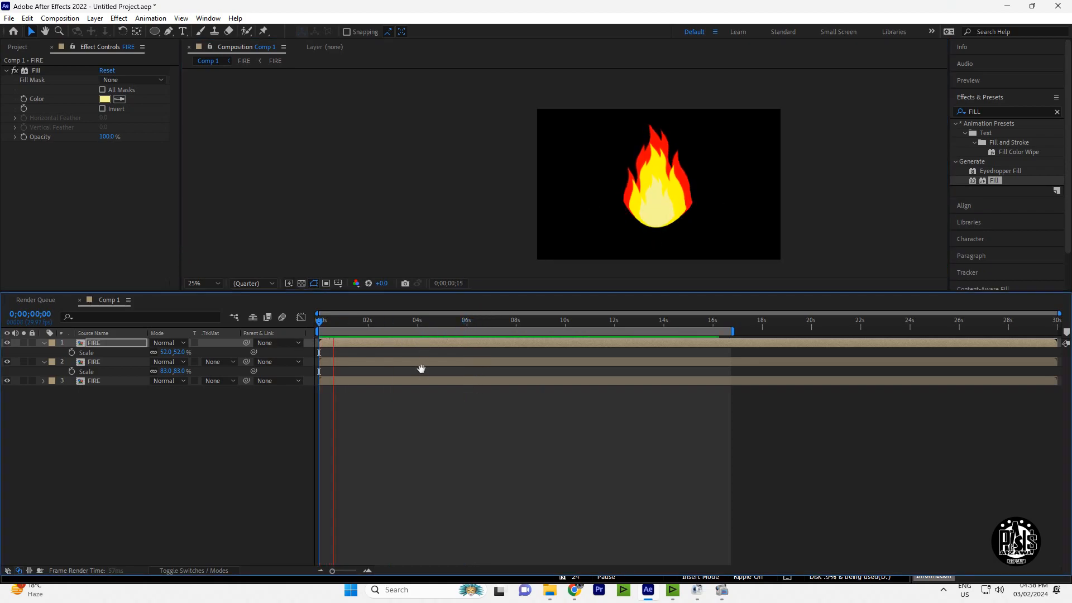
key(space)
Step: Pre-compose all three FIRE layers into Pre-comp 1, moving all attributes into the new composition
drag(99, 424, 115, 342)
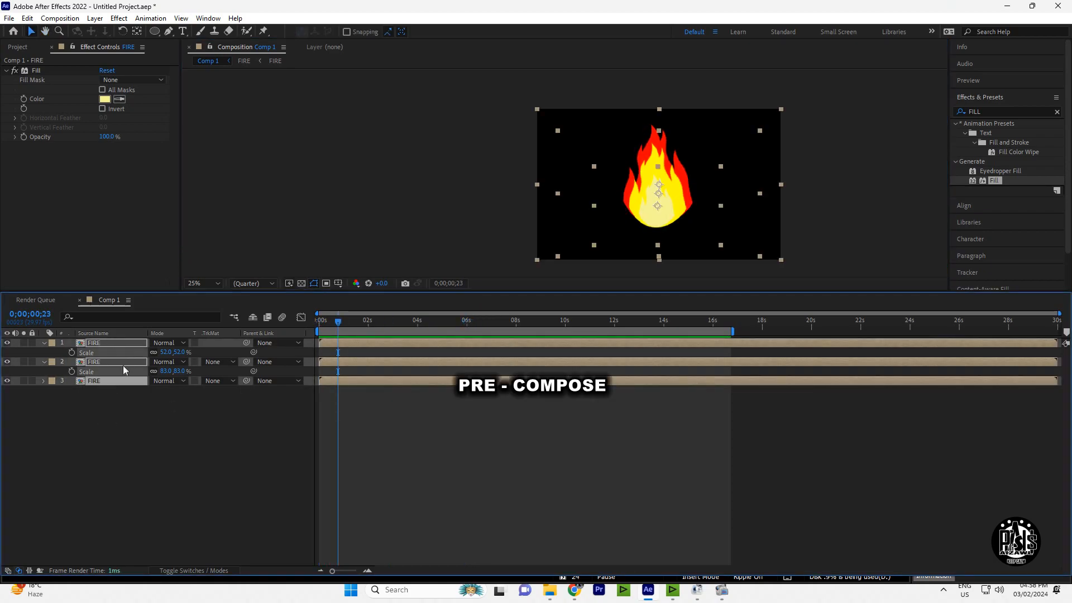
right_click(119, 340)
click(160, 342)
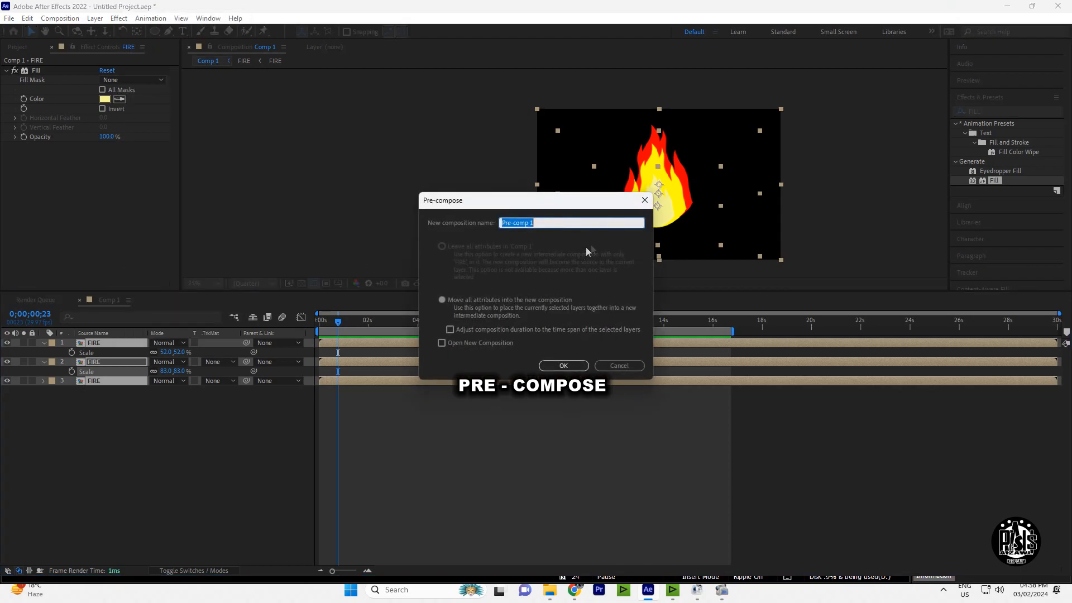
click(562, 364)
Step: Find the Stylize Glow effect and apply it to the Pre-comp 1 layer
key(Caps_Lock)
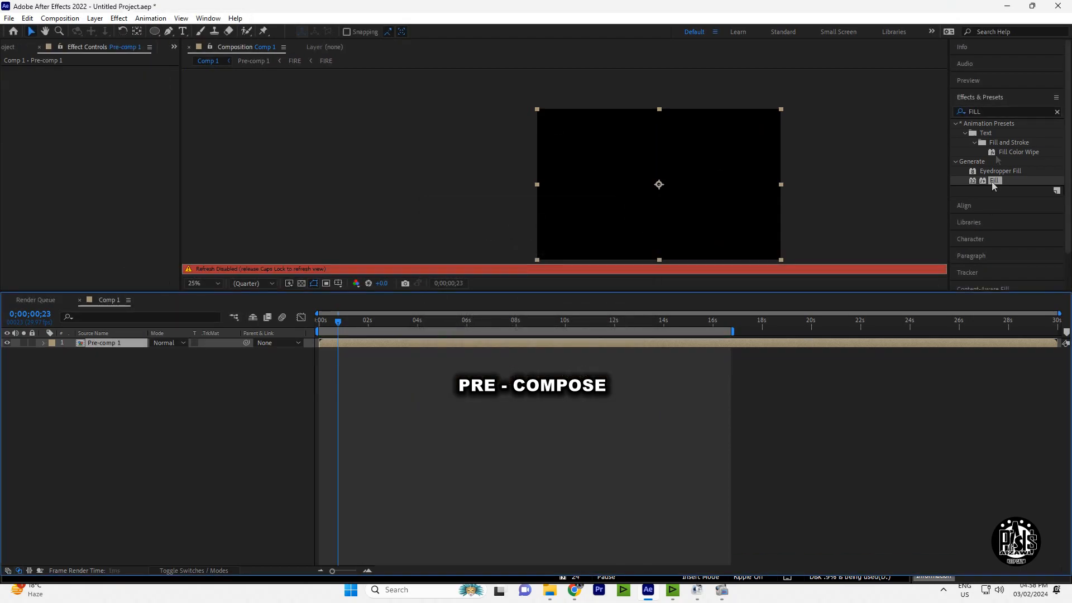
click(999, 111)
text(GLOW)
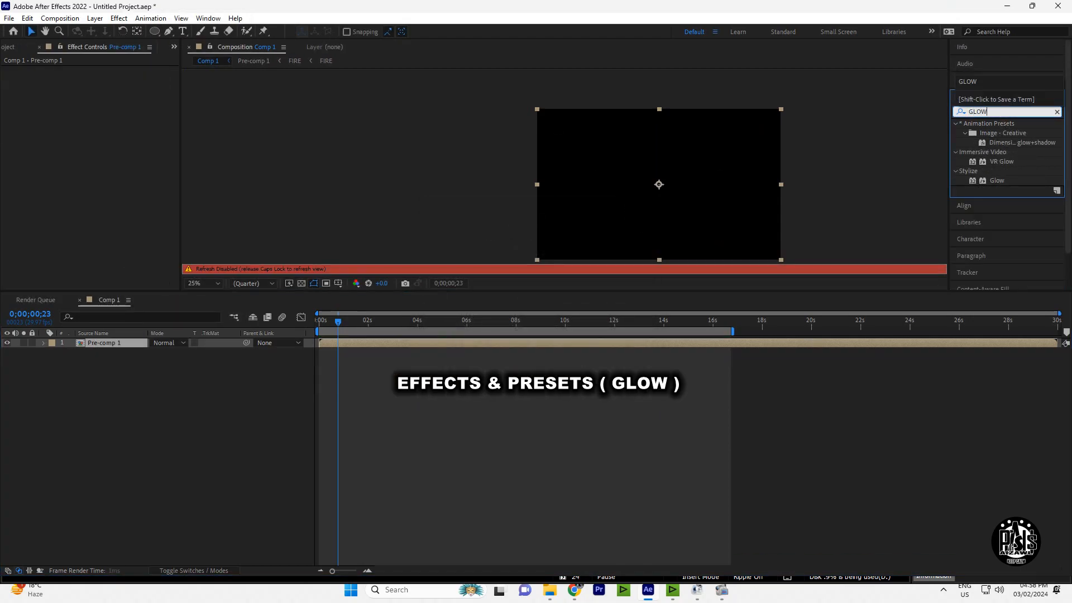
click(971, 182)
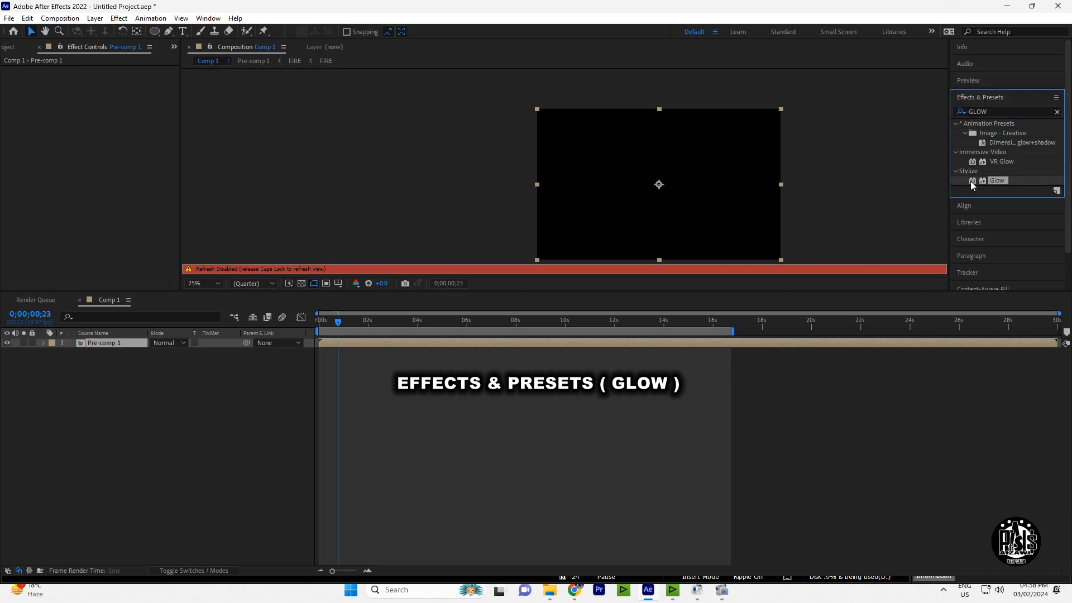
drag(949, 211, 100, 346)
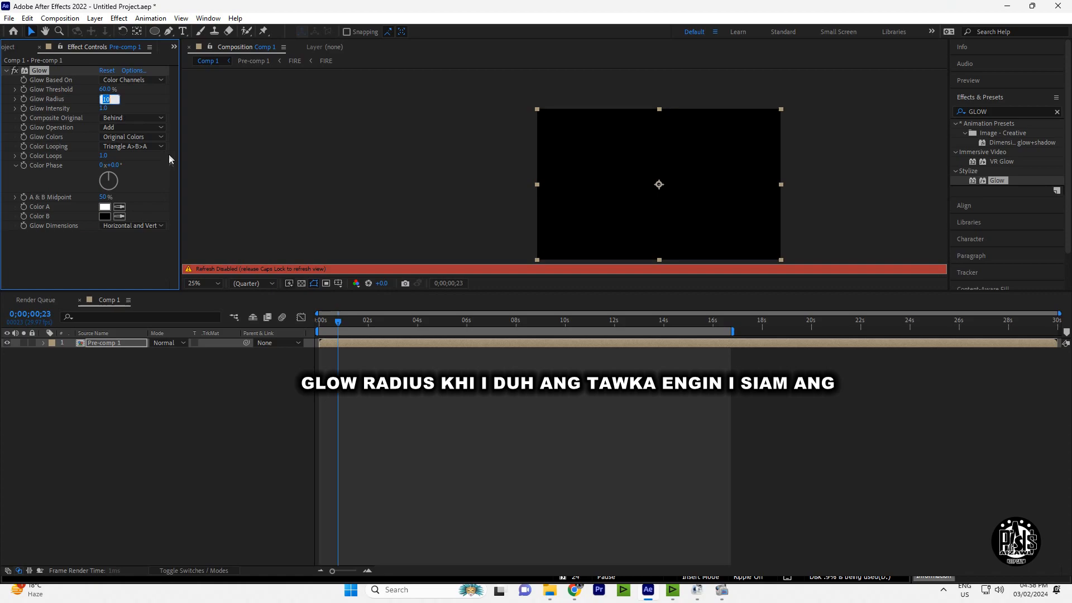
Step: Set the Glow Radius to 400 and preview the glowing flame from the start
text(400)
click(166, 414)
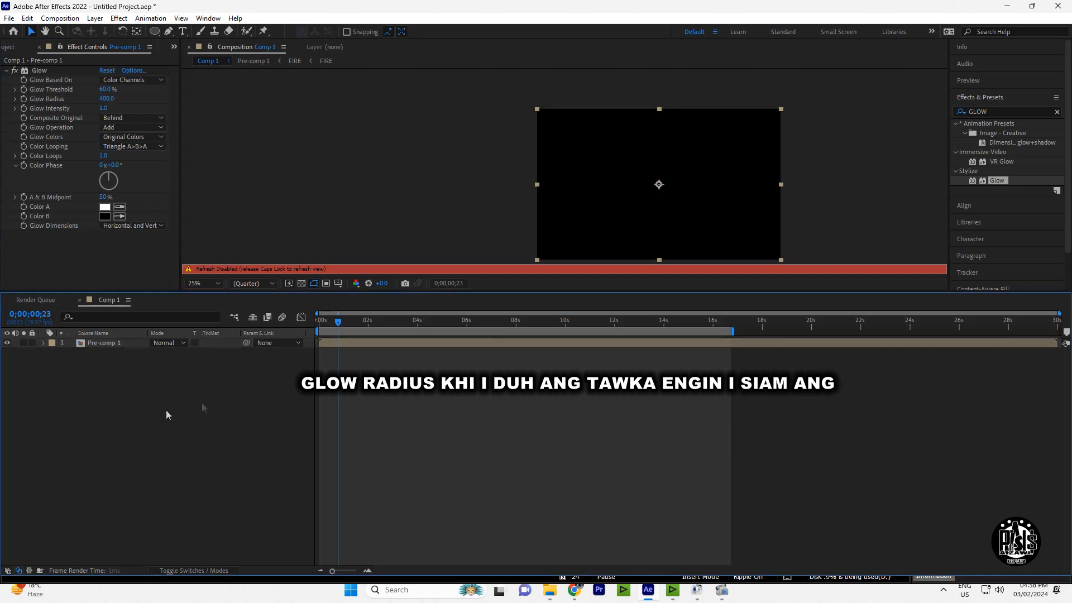
drag(337, 322, 308, 330)
key(space)
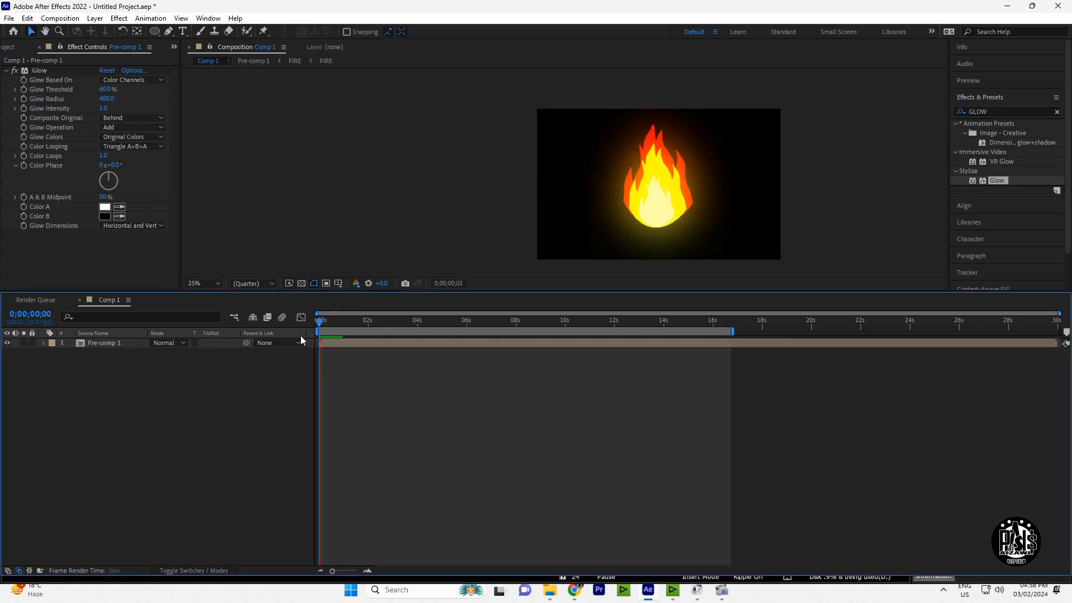
Step: Set the Glow Radius to 300 and preview the flame
click(106, 99)
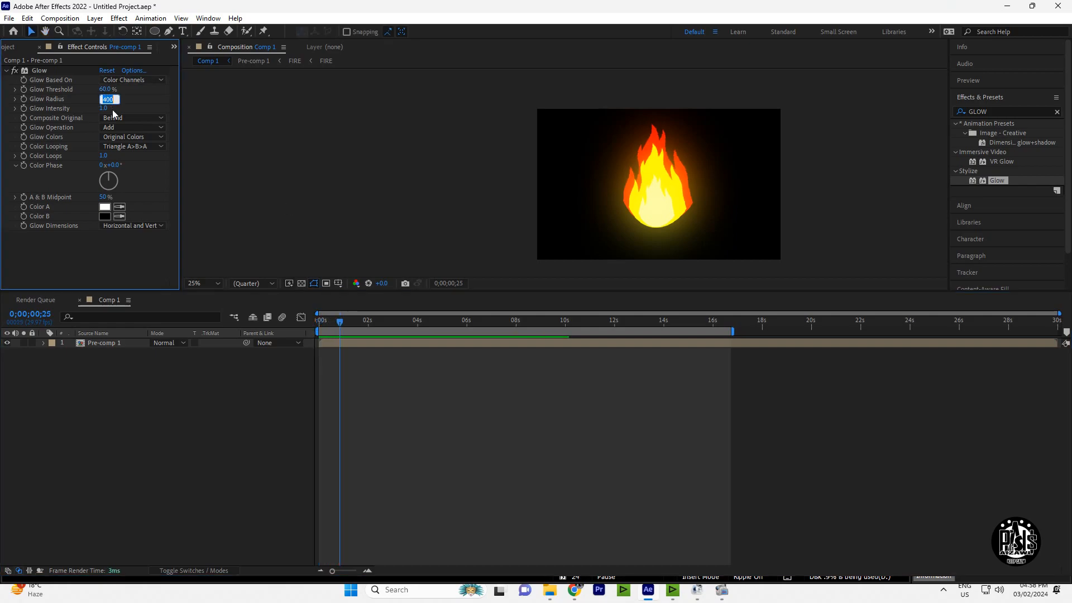
text(300)
click(215, 456)
key(space)
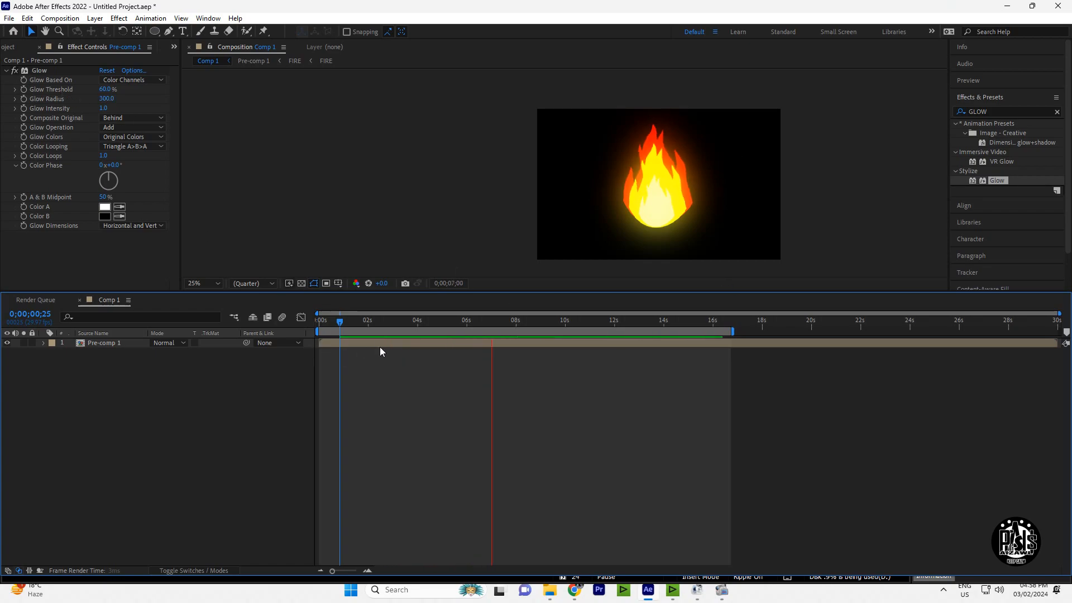
key(space)
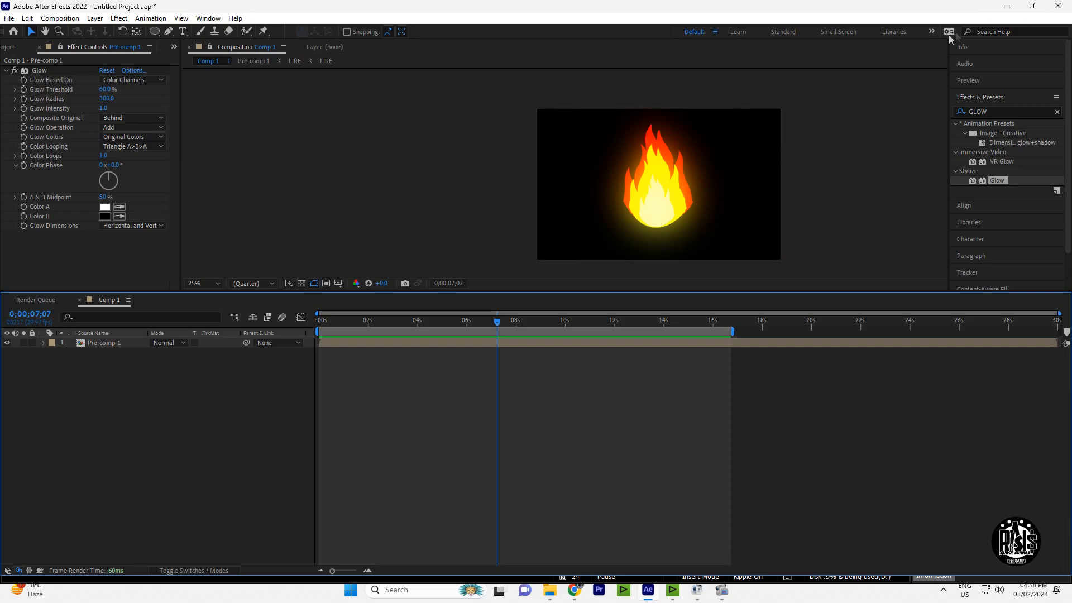